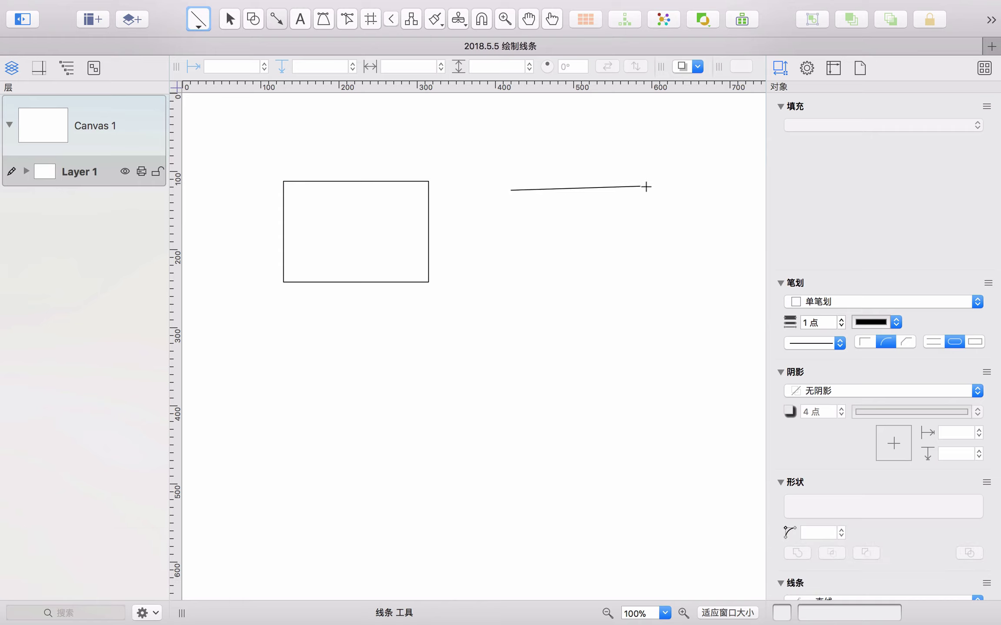
Step: Draw a four-segment straight polyline about 185 by 163 px beside the rectangle, with every segment constrained horizontal or vertical
key("shift")
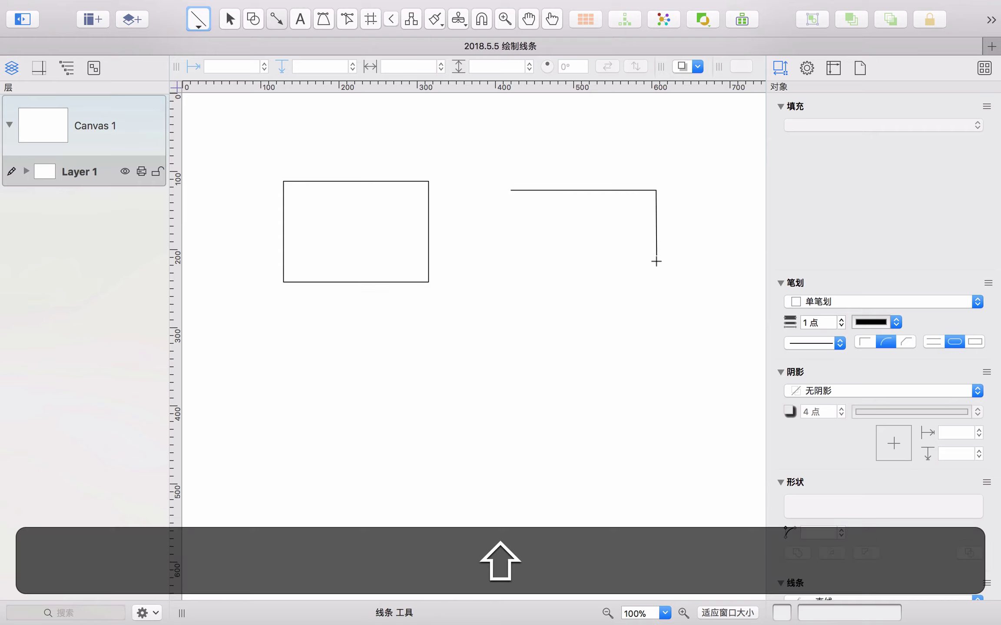
left_click(659, 280)
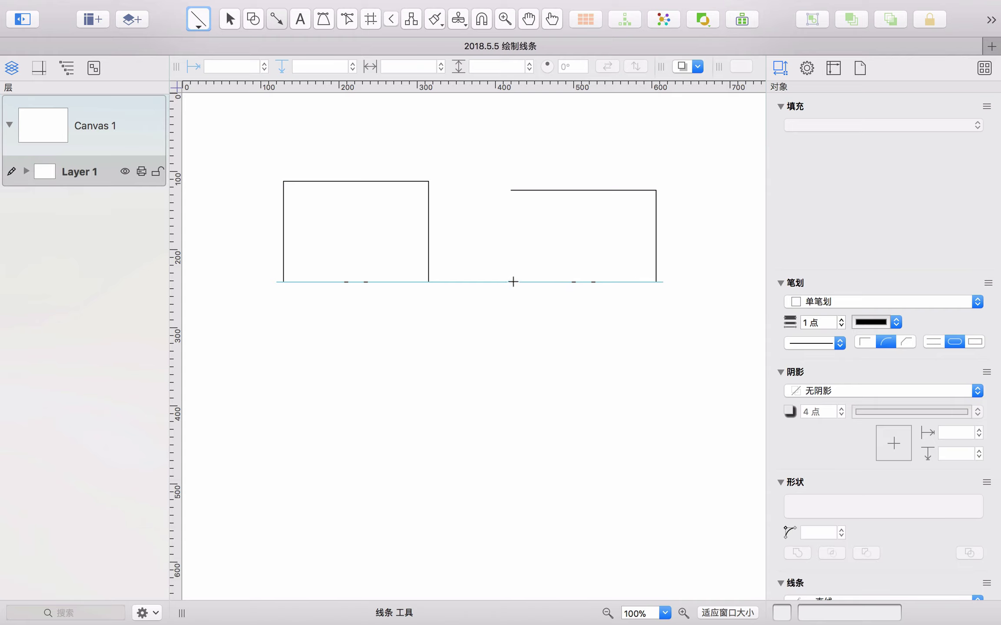
left_click(512, 281, "shift")
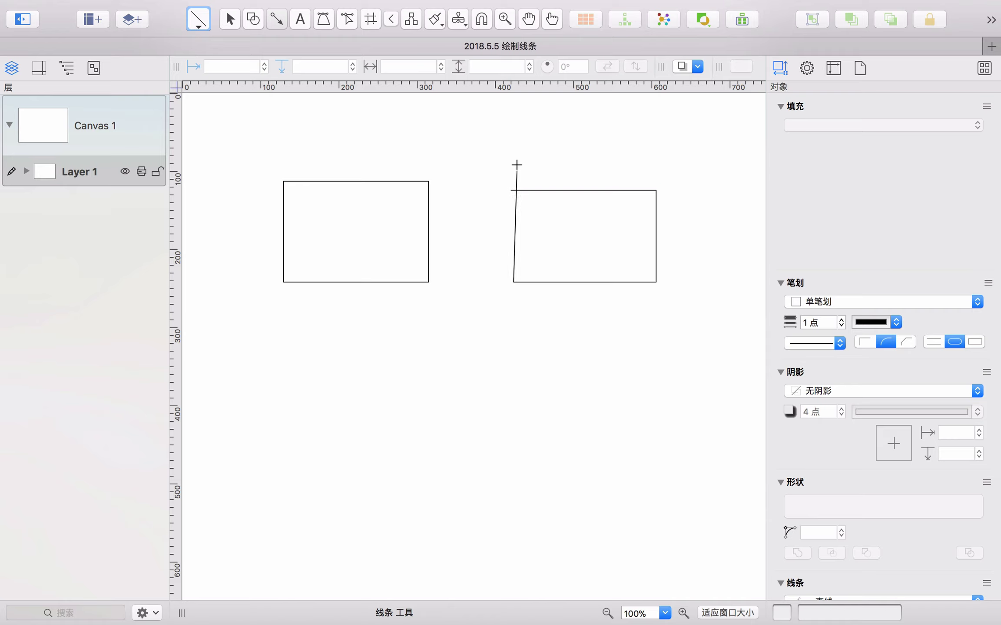
key("shift")
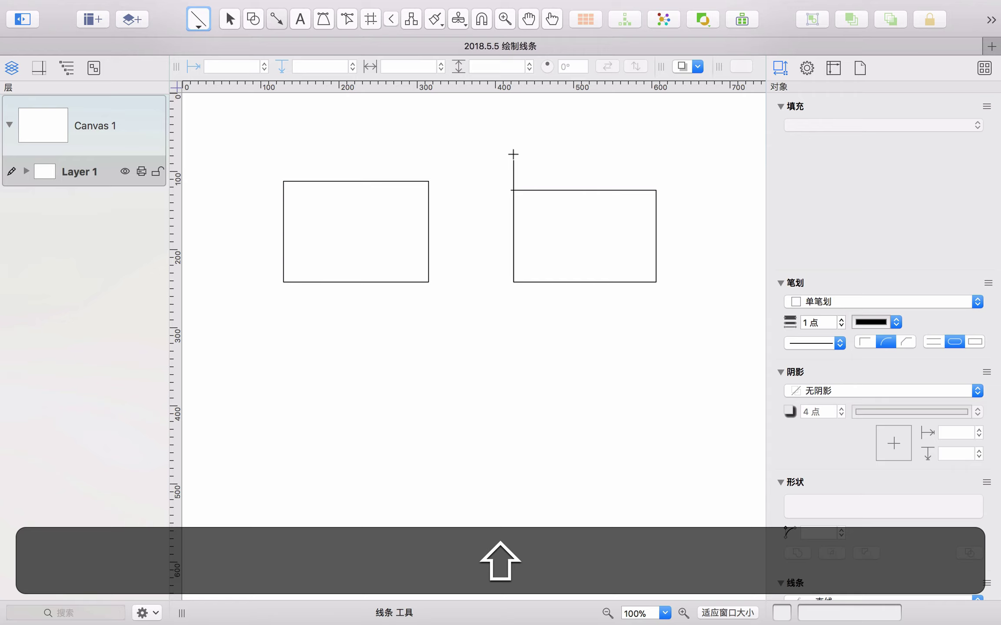
key("shift+Return")
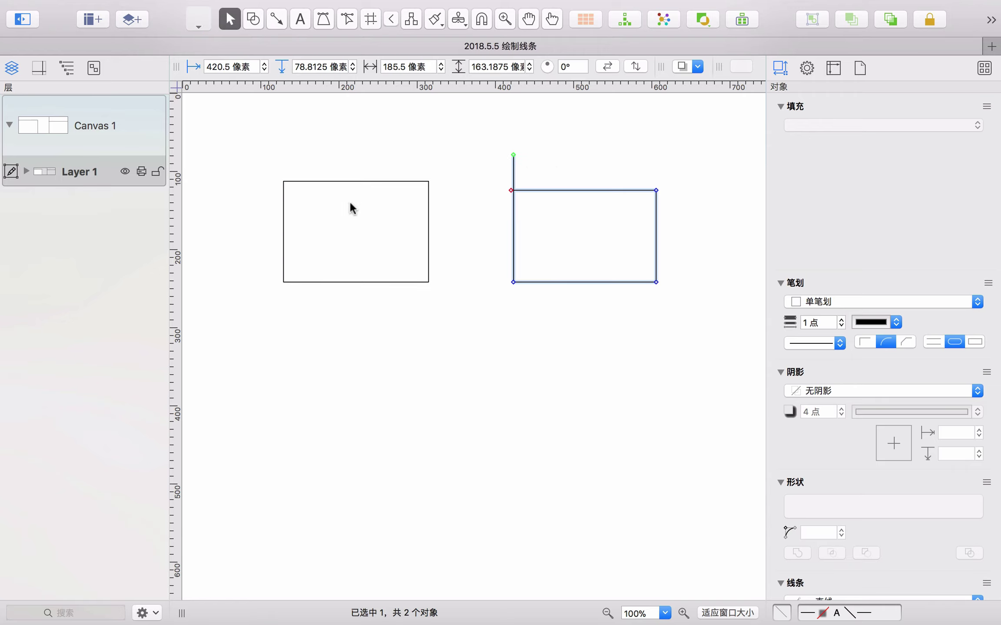
Step: Fill the closed rectangle with solid blue, and select the line-drawn outline to compare its fill options
left_click(350, 203)
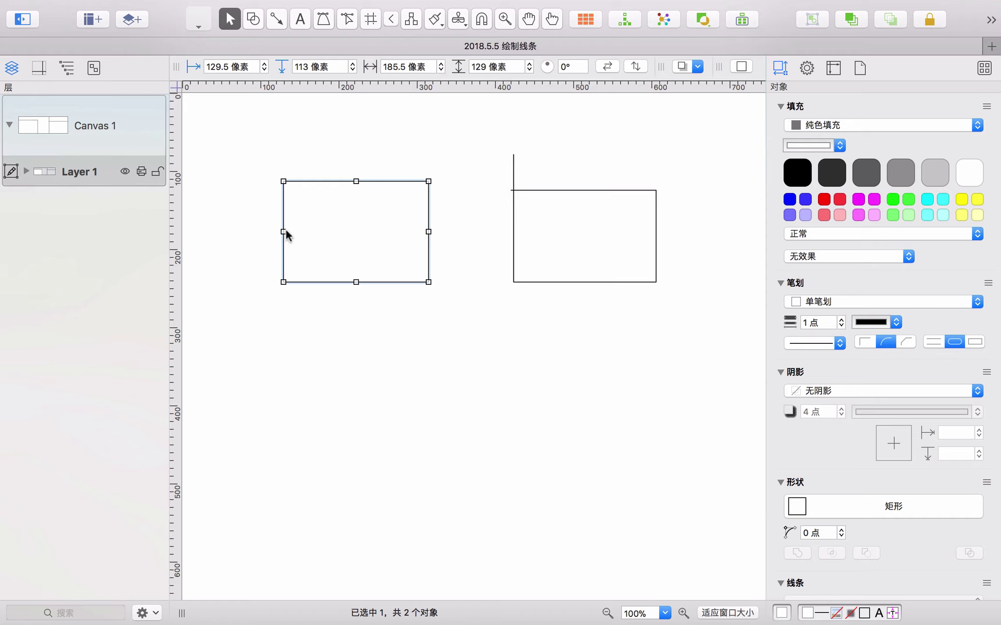
left_click(513, 233)
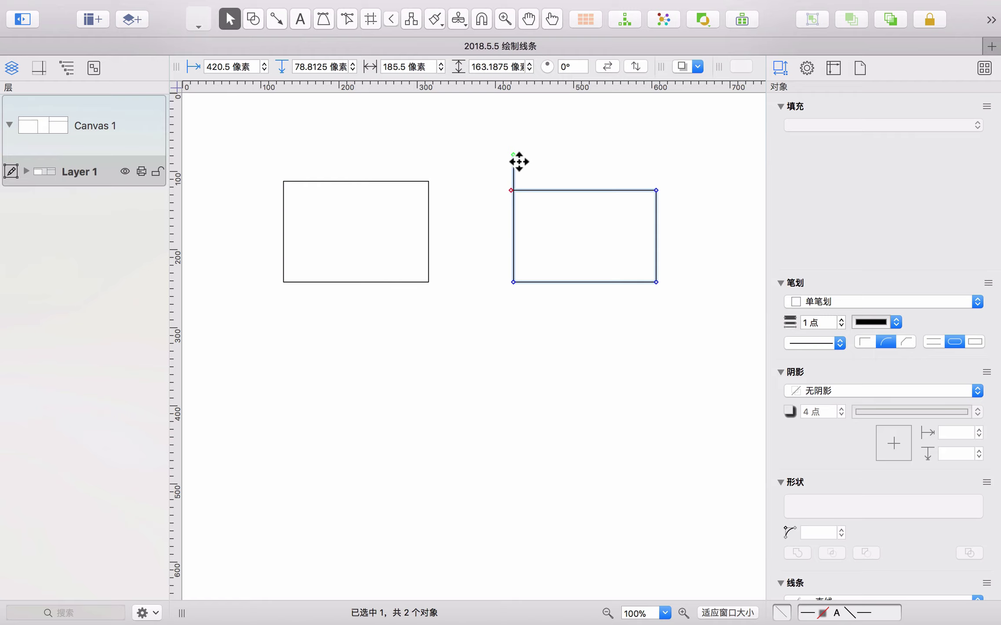
left_click(372, 218)
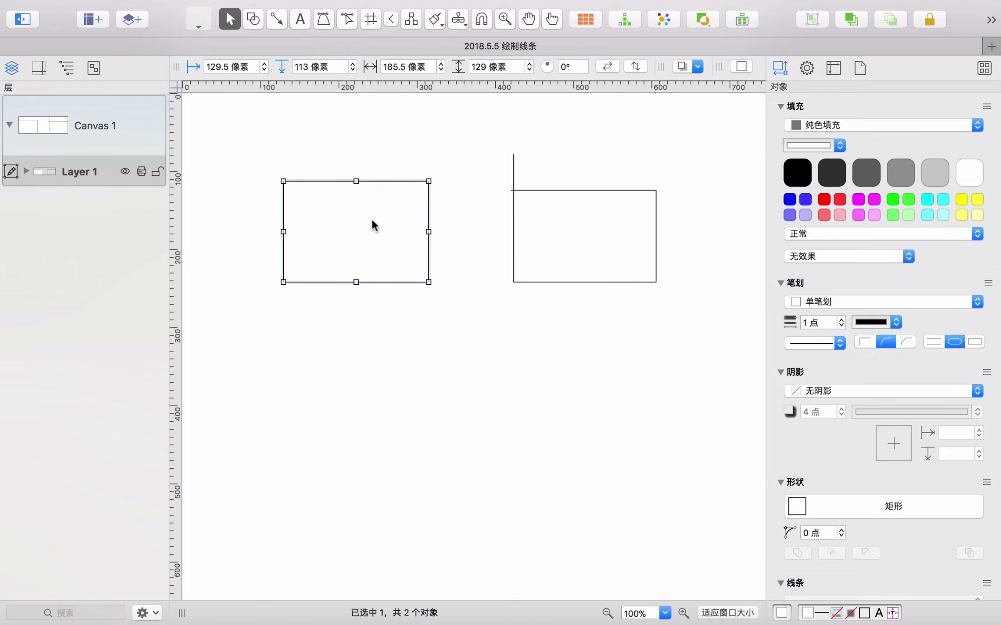
left_click(789, 201)
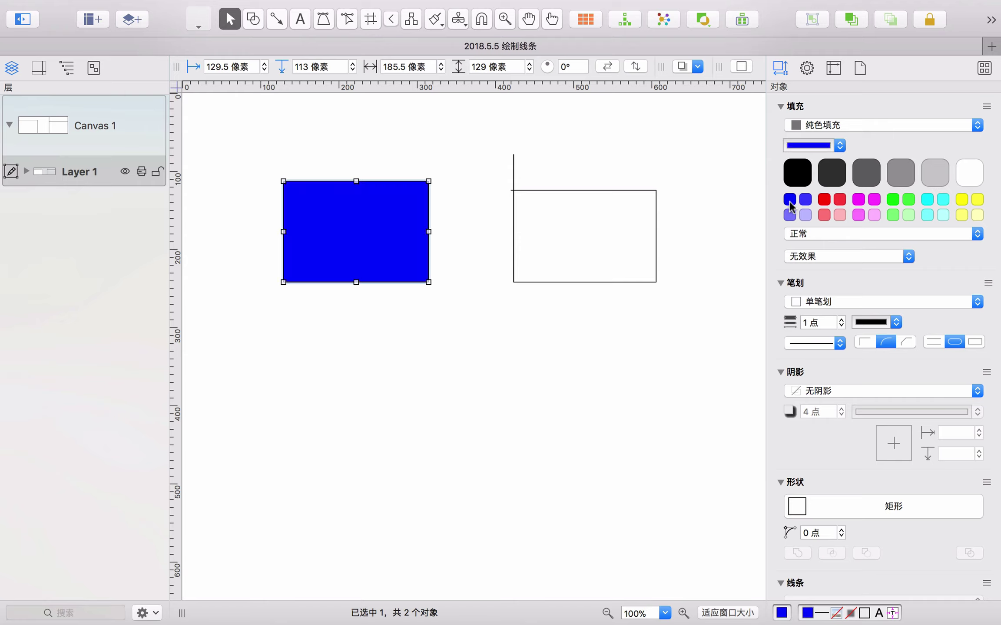
left_click(626, 223)
left_click(642, 190)
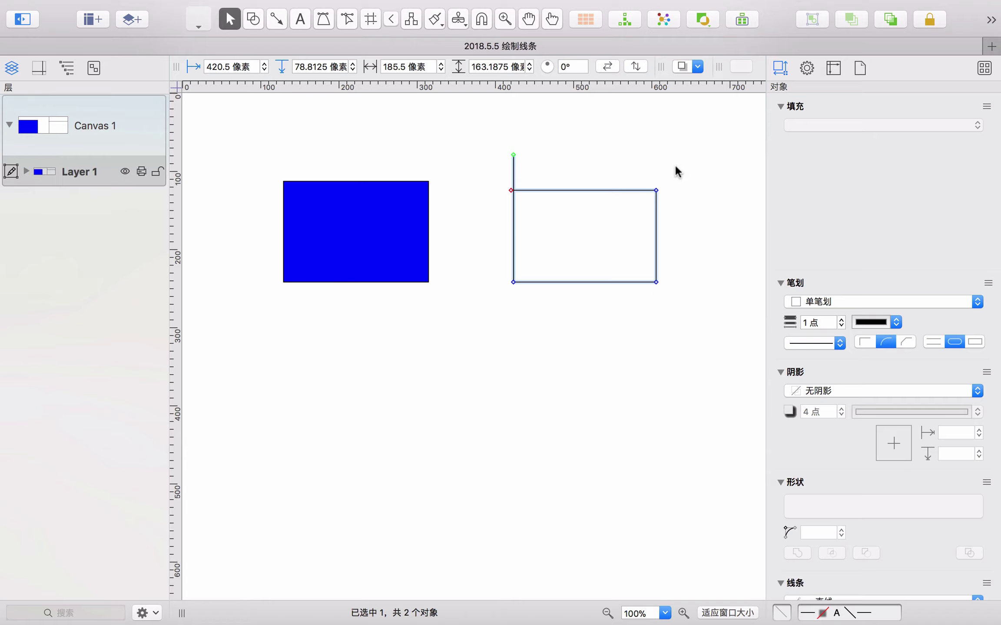
Step: Draw a rectangle about 338 by 122.5 px below the blue one and connect the two with a straight line
key("s")
left_click_drag(226, 360, 491, 456)
key("c")
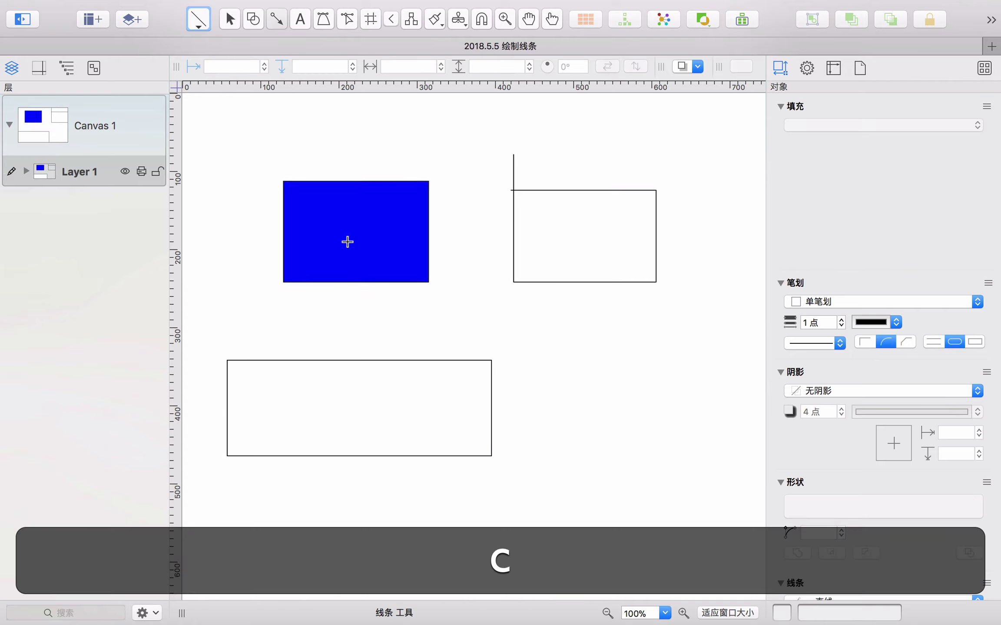
left_click_drag(347, 242, 350, 386)
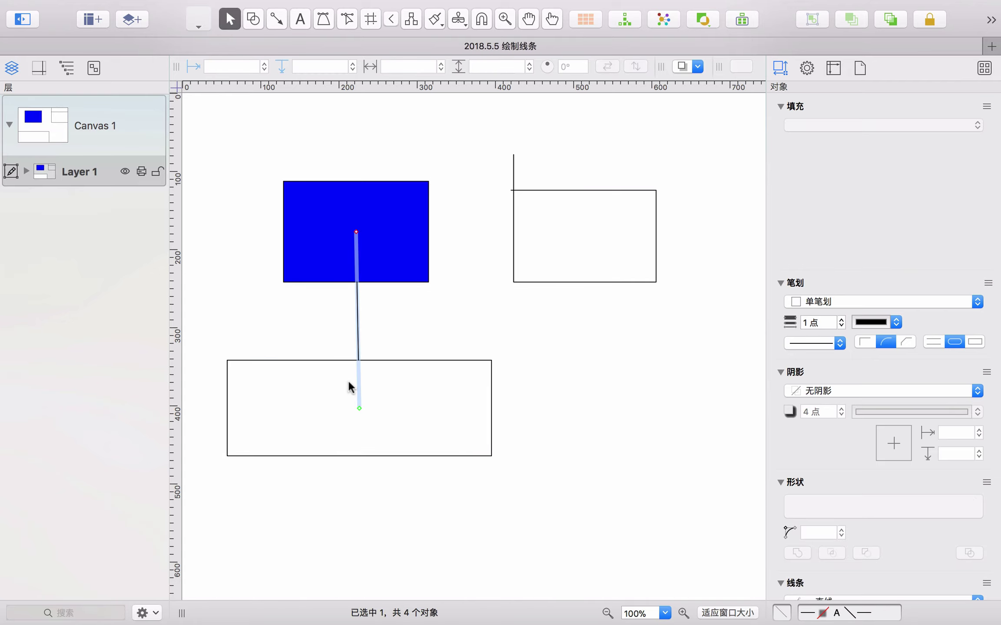
Step: Move the lower rectangle down to about X 53 px, Y 405 px, centred beneath the blue rectangle
key("v")
left_click(390, 393)
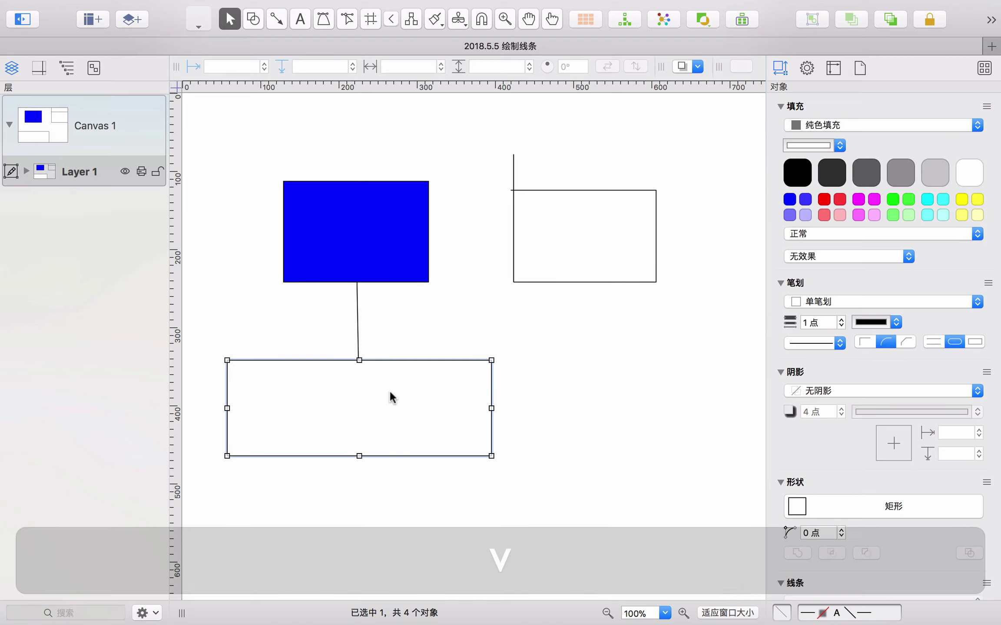
left_click_drag(389, 393, 384, 440)
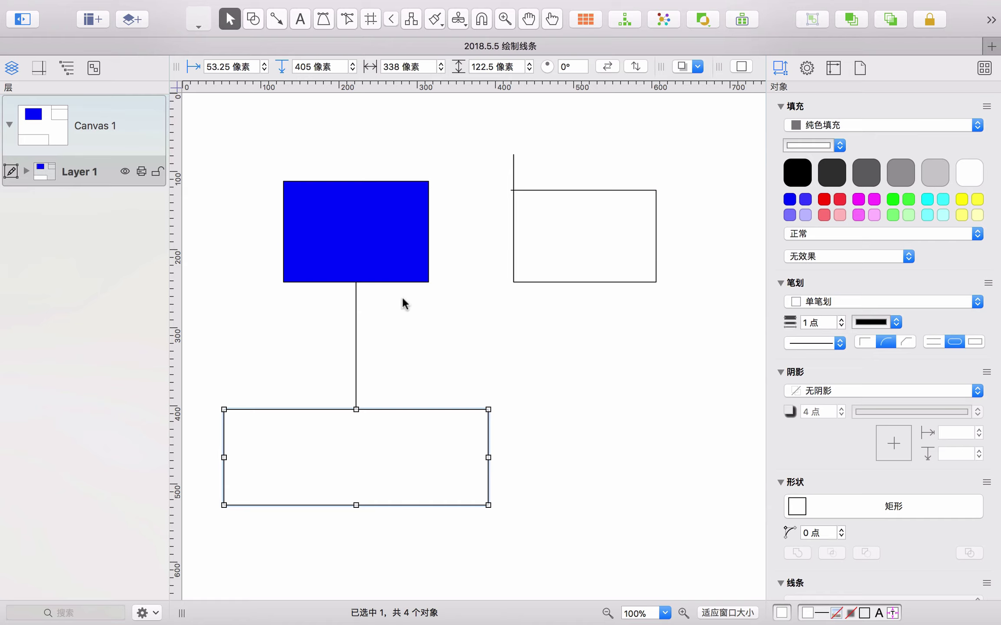
Step: Delete all objects on the canvas
key("super+a")
key("super+BackSpace")
key("BackSpace")
Step: Draw an open four-segment polyline with the 直线 (straight) line type, about 327 px wide and 203 px tall
key("c")
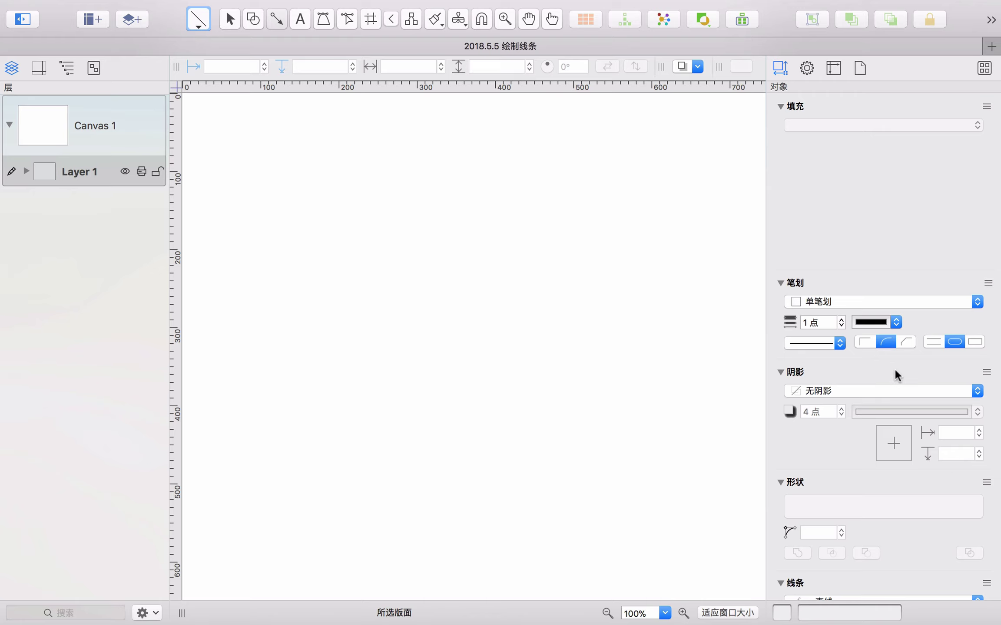
scroll(894, 373, "down", 5)
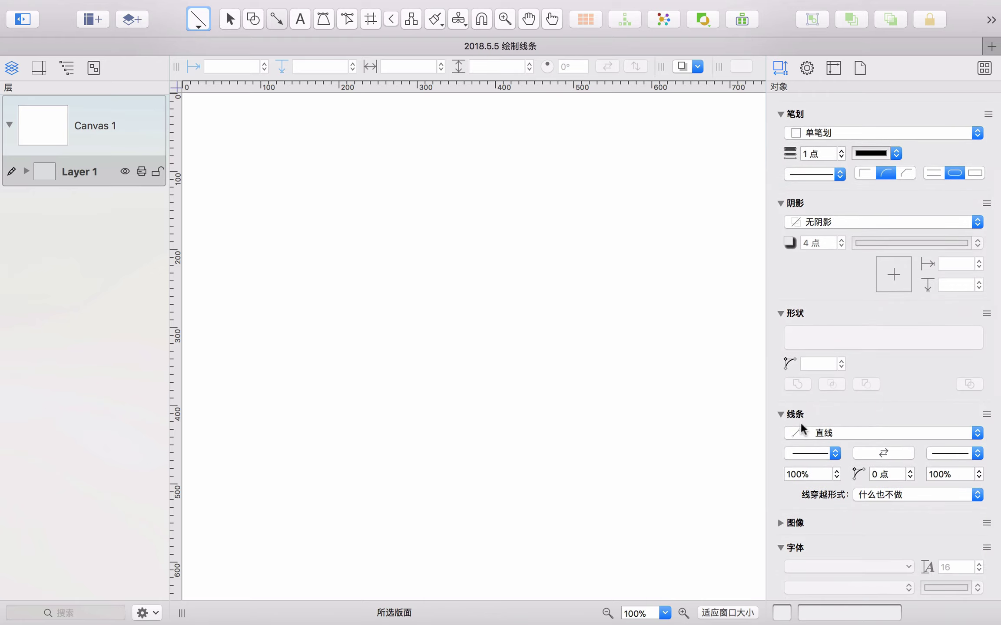
left_click(879, 433)
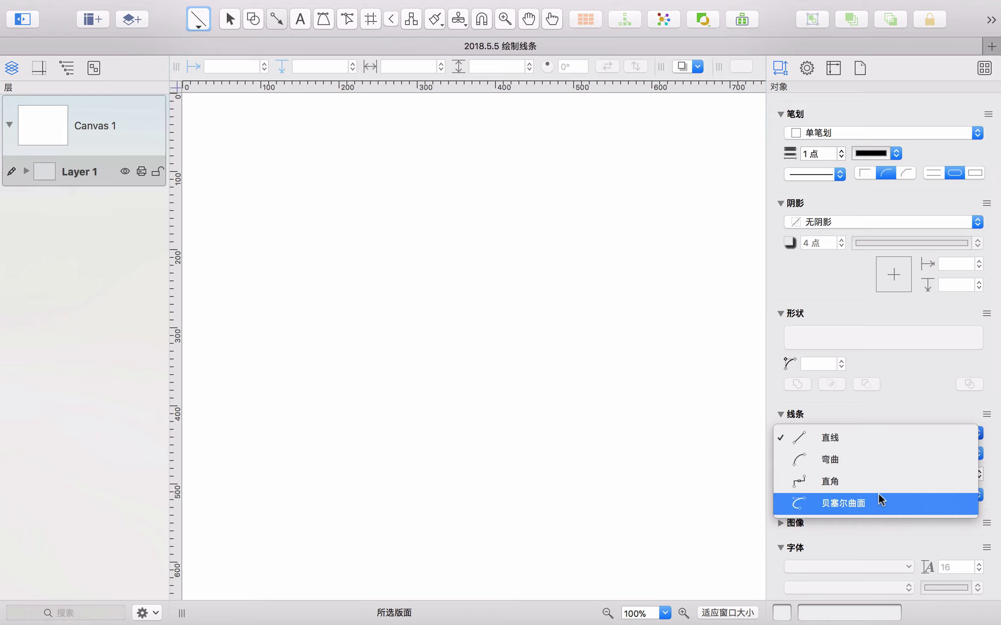
left_click(310, 196)
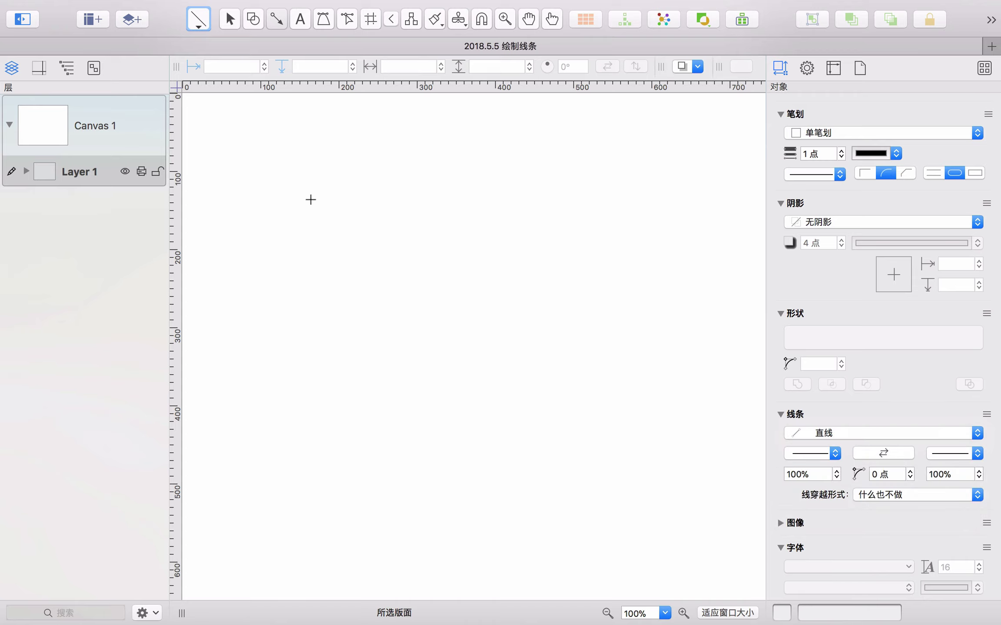
mouse_move(311, 200)
left_mouse_down()
mouse_move(513, 166)
mouse_move(558, 176)
mouse_move(558, 166)
left_mouse_up()
left_click(558, 166)
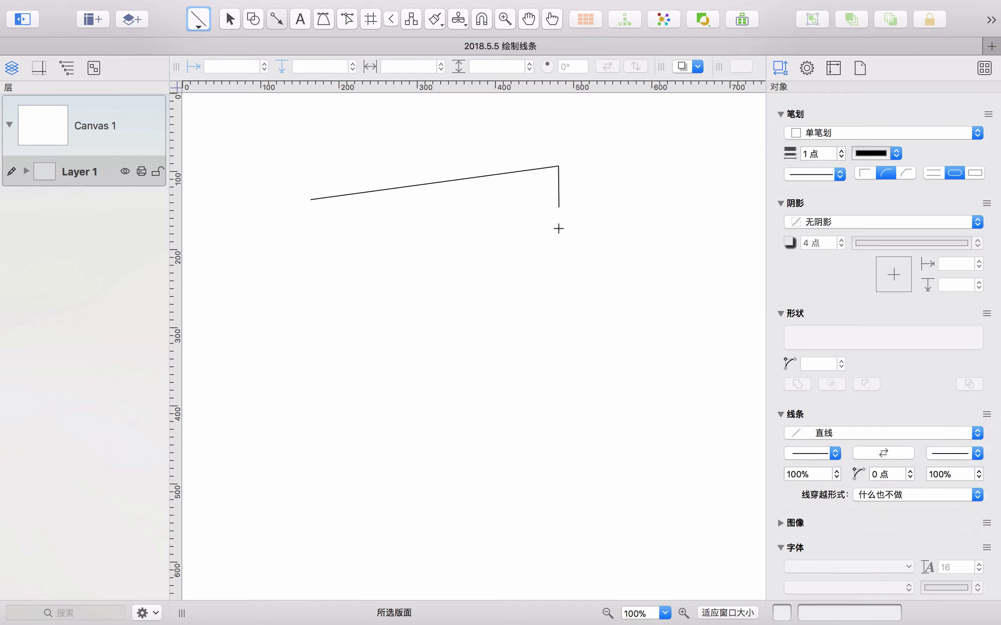
left_click(540, 290)
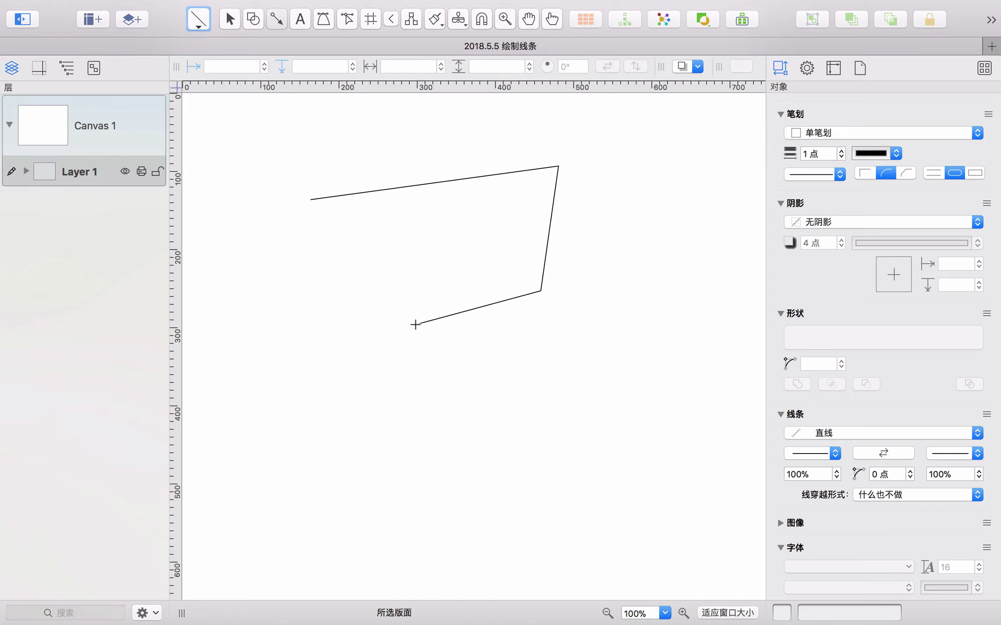
left_click(416, 324)
key("Return")
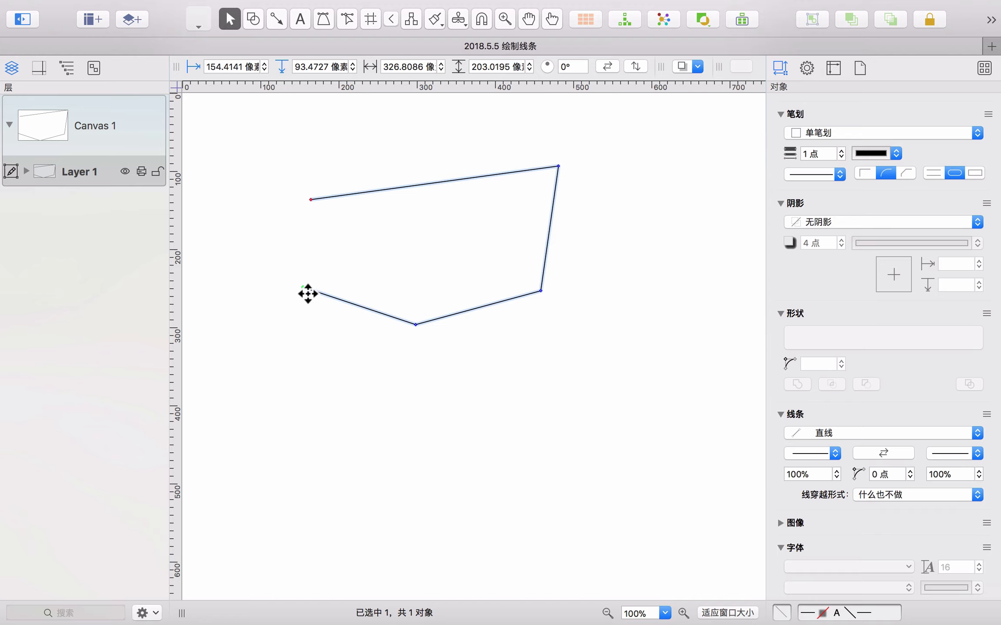
Step: Draw a single slanted straight line about 389 px wide and 91 px tall below the polyline
key("l")
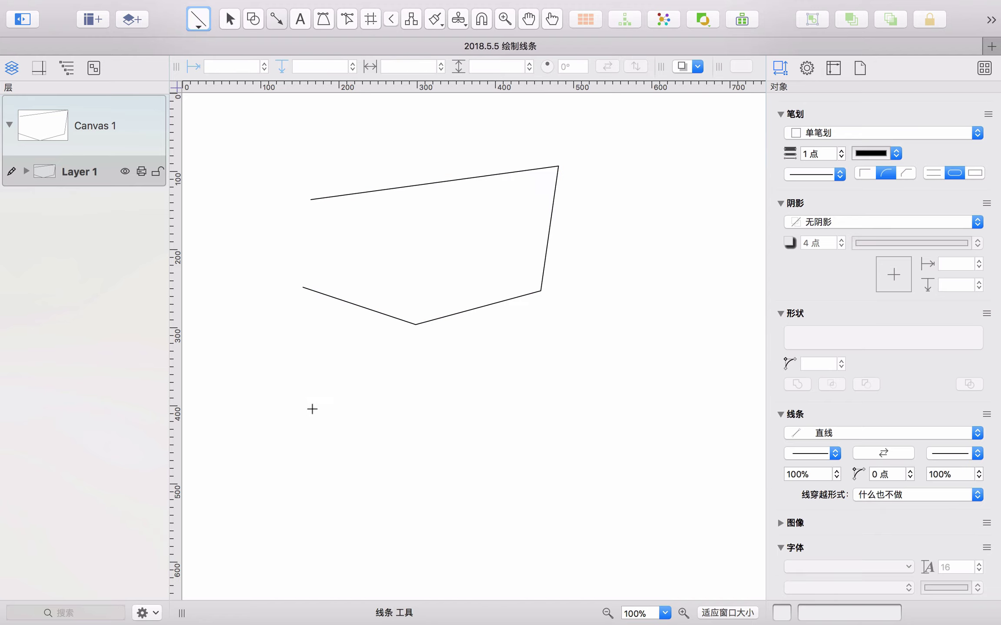
left_click(312, 409)
double_click(617, 338)
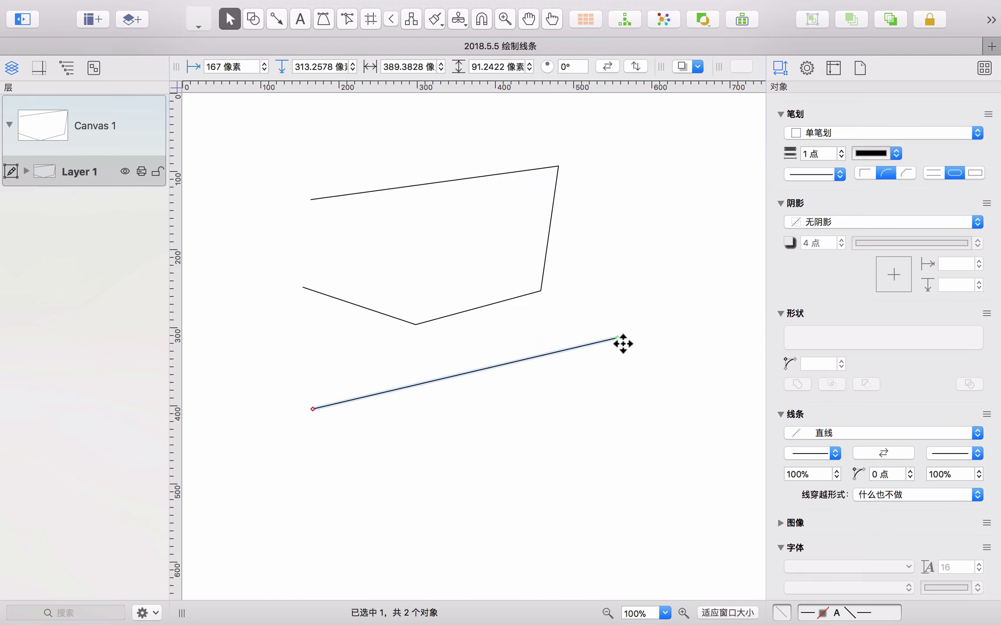
Step: Delete both lines from the canvas and set the Line tool's type to 弯曲 (curved)
key("super+a")
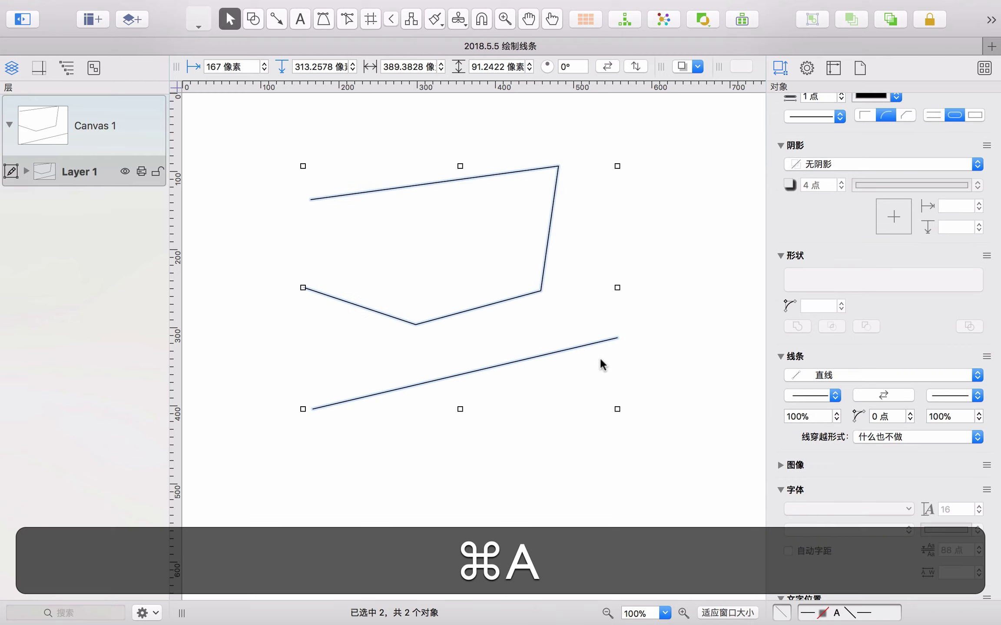
key("super+BackSpace")
key("c")
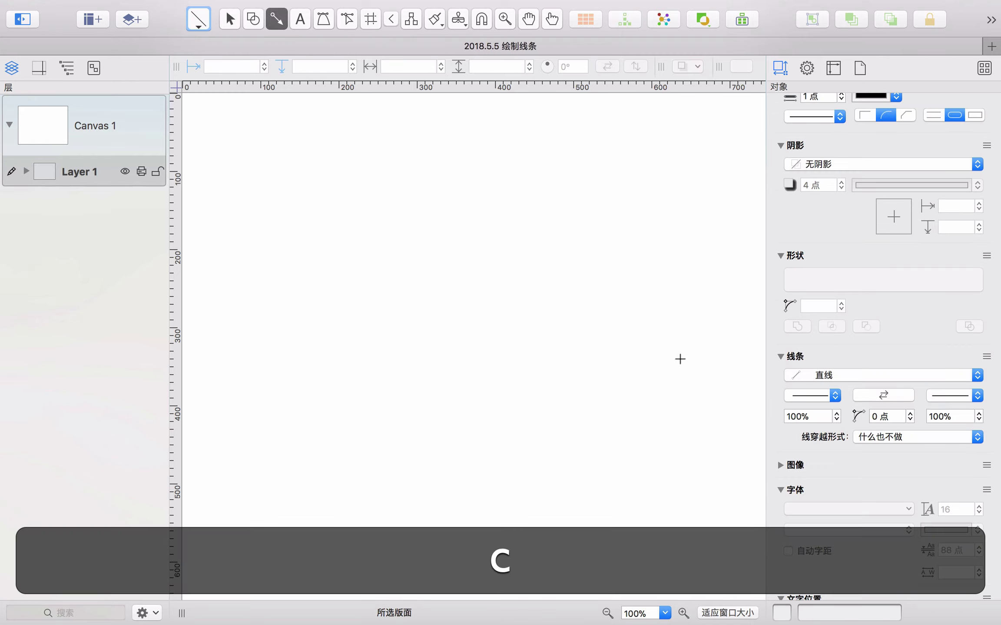
left_click(907, 376)
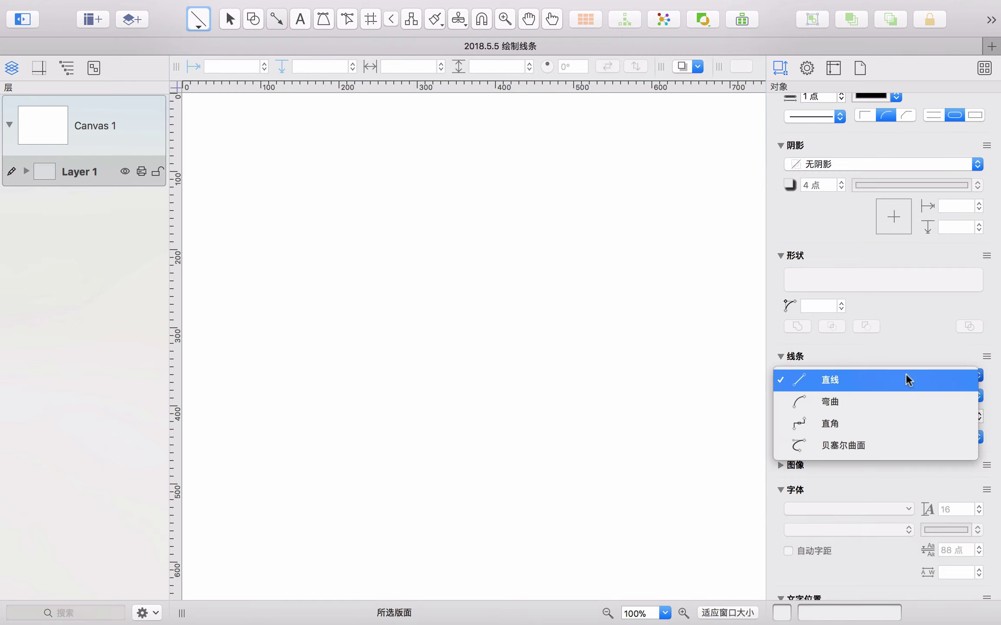
left_click(889, 398)
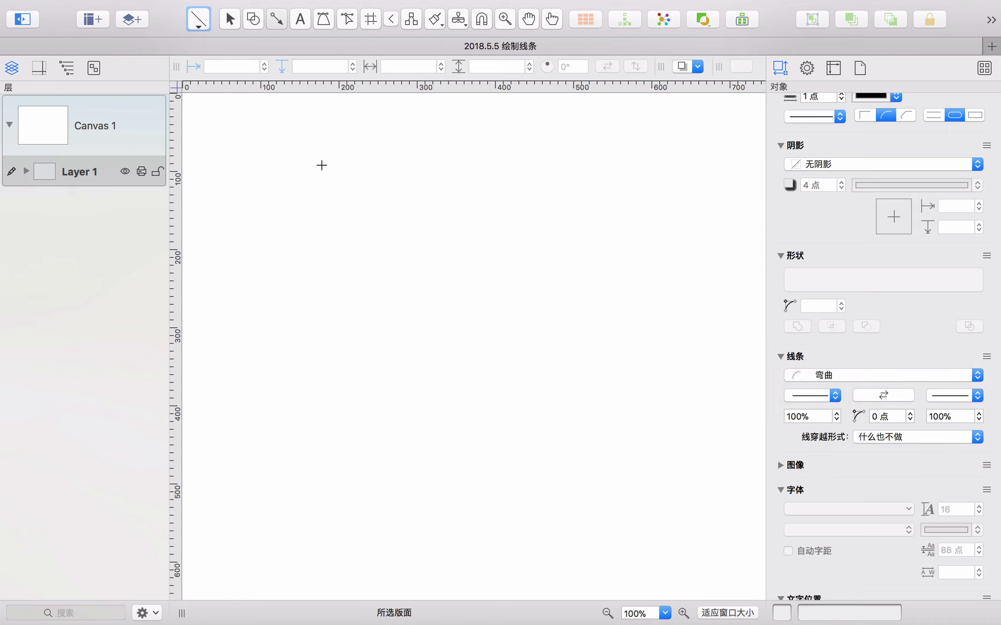
Step: Draw an oval-shaped curved line about 379 by 193 px, ending it at its start point
left_click_drag(322, 165, 492, 156)
left_click(492, 156)
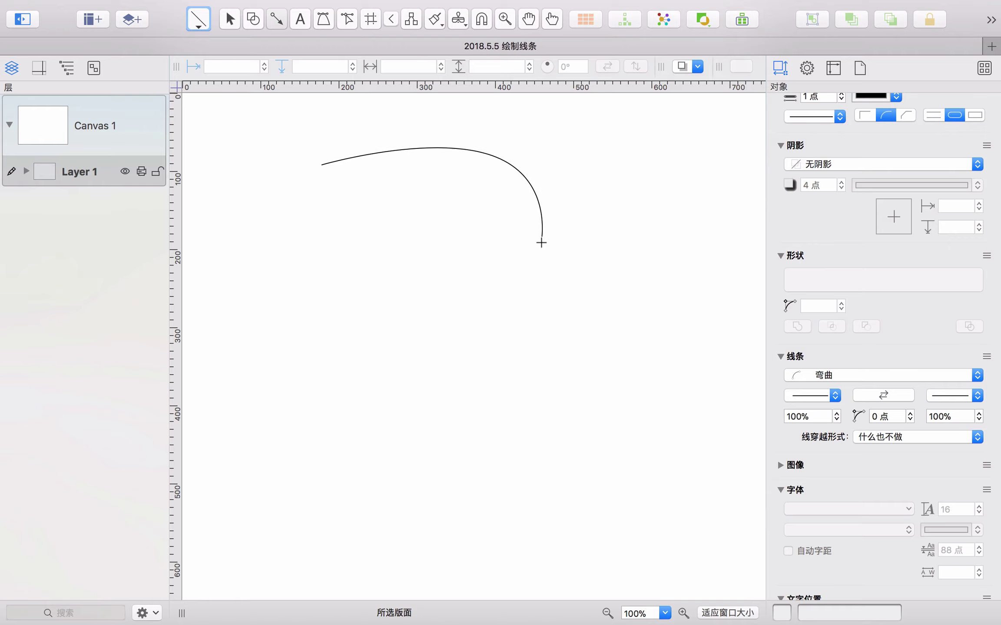
left_click(541, 242)
left_click(356, 298)
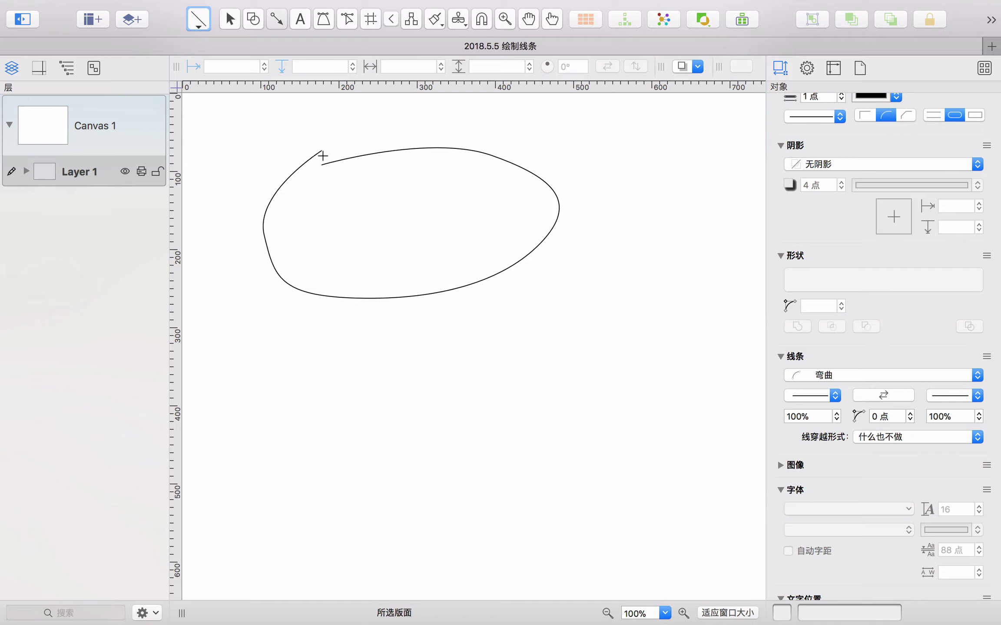
key("Return")
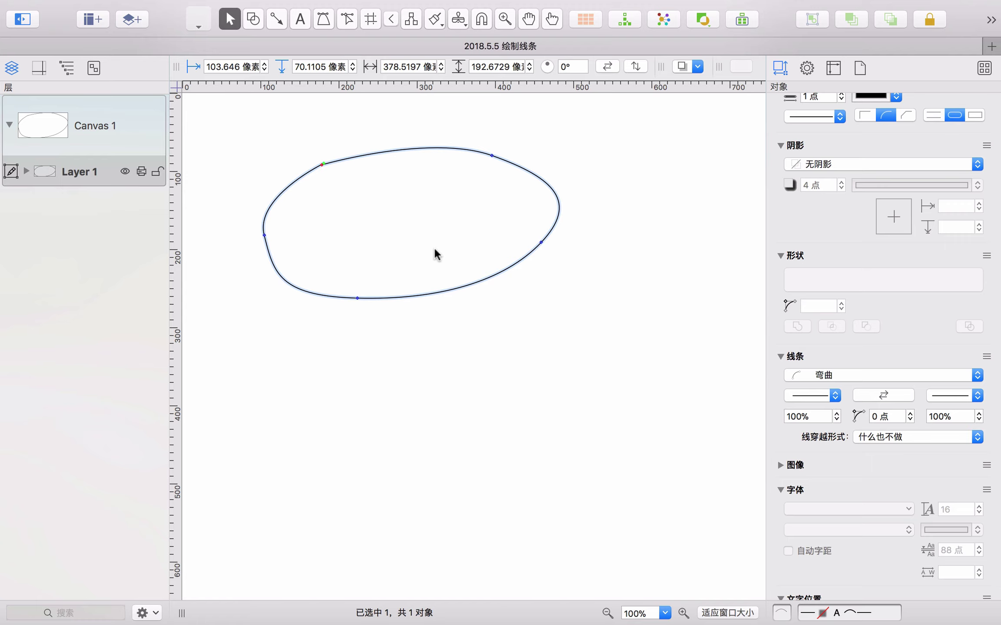
scroll(948, 233, "up", 10)
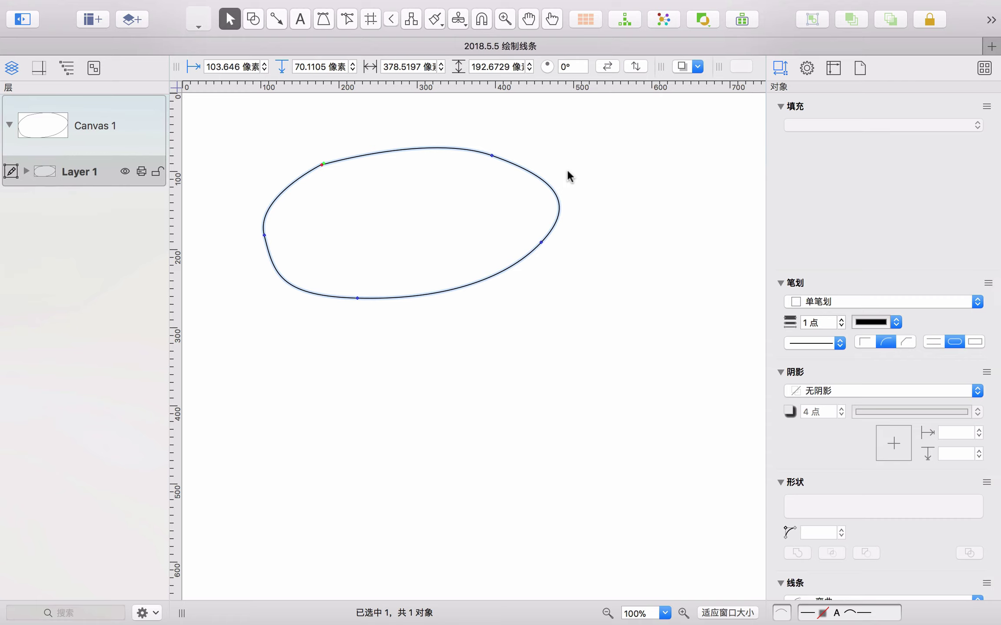
Step: Delete the curved line and set the Line tool's type to 直角 (orthogonal)
key("BackSpace")
scroll(656, 258, "down", 8)
scroll(889, 354, "down", 10)
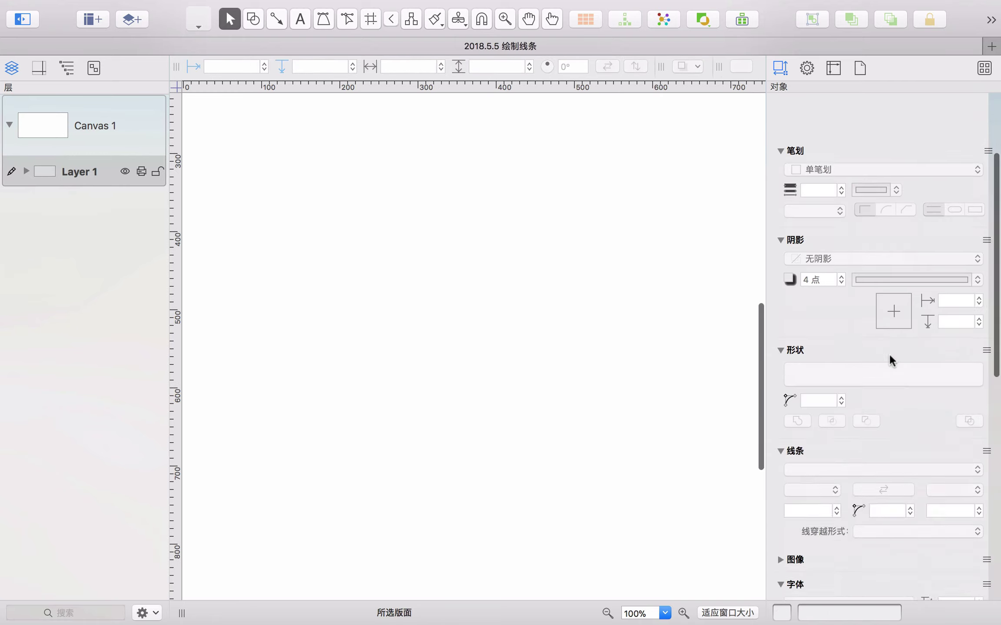
key("c")
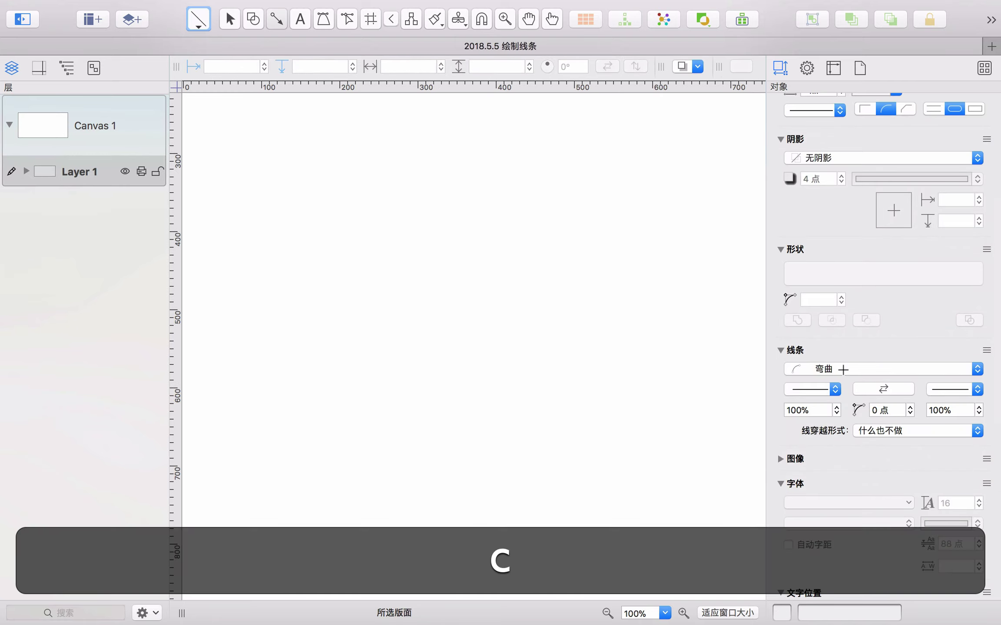
left_click(844, 373)
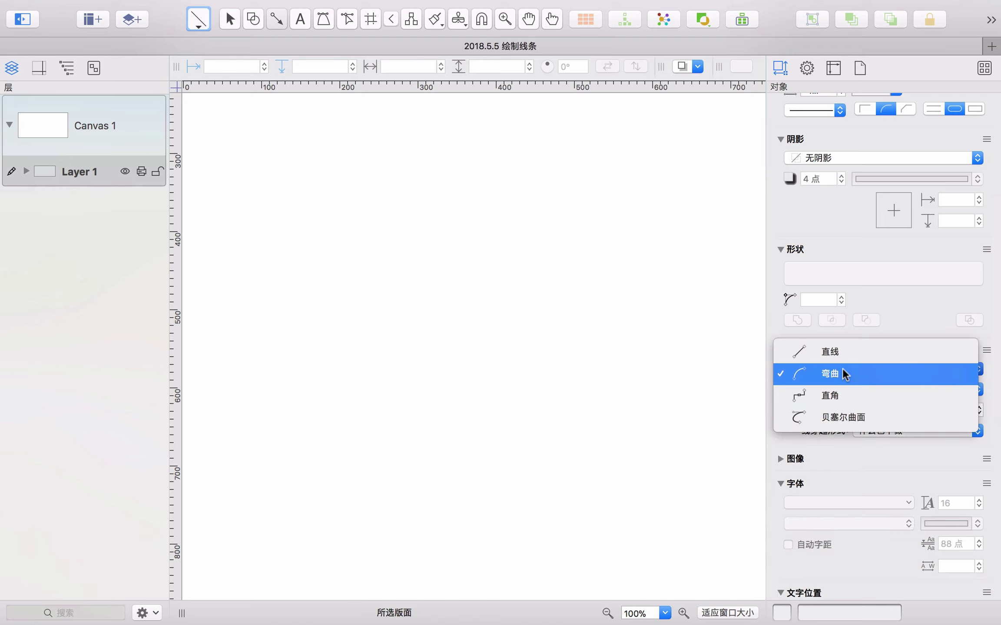
left_click(843, 396)
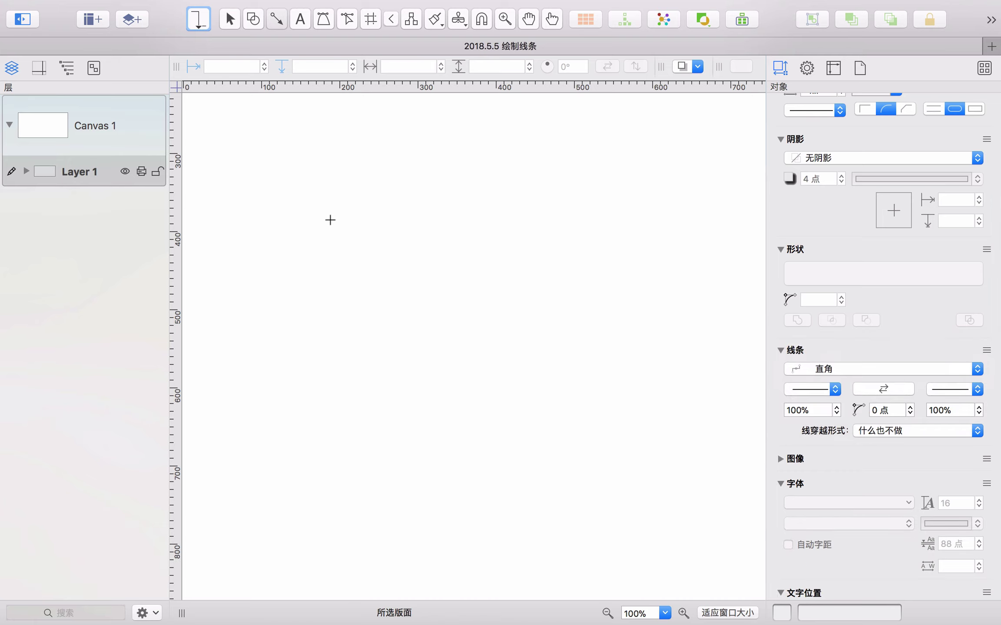
Step: Draw a stepped orthogonal line about 205 px wide and 161 px tall, descending from its start point
left_click_drag(331, 220, 533, 132)
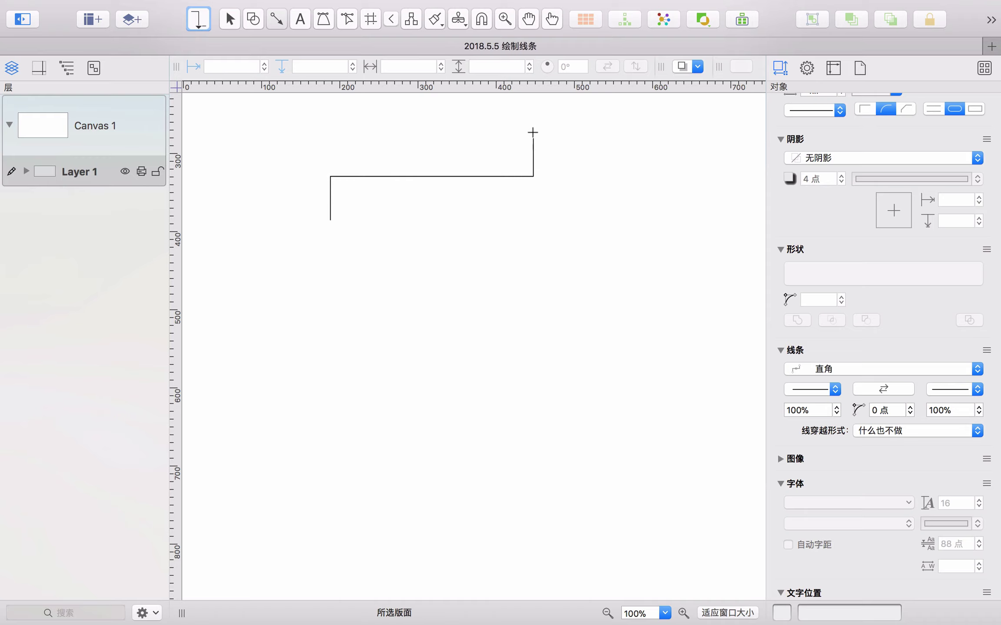
mouse_move(533, 132)
left_mouse_down()
mouse_move(541, 214)
mouse_move(528, 304)
mouse_move(490, 346)
left_mouse_up()
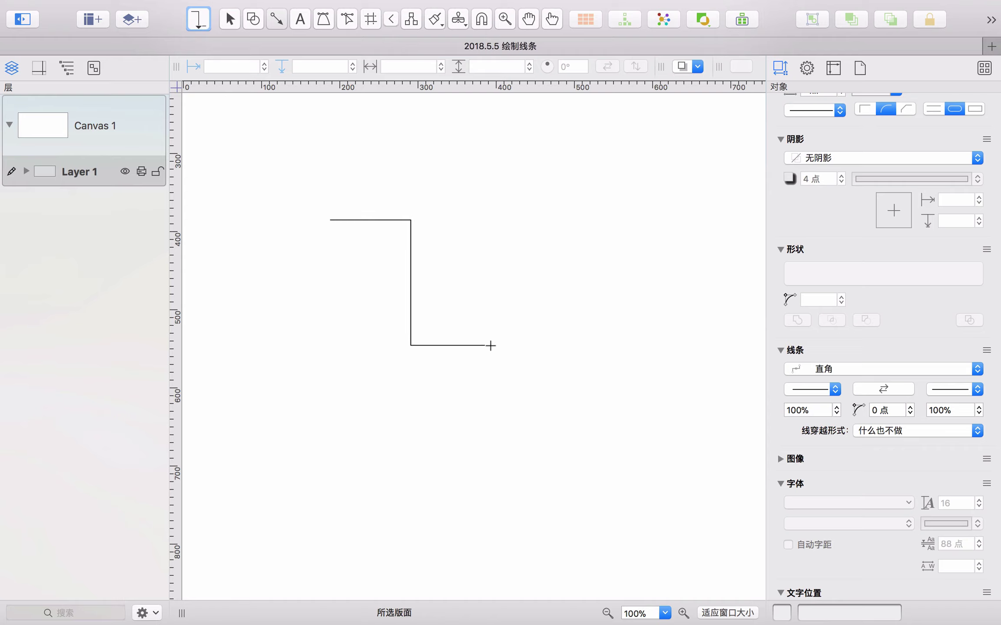
key("Return")
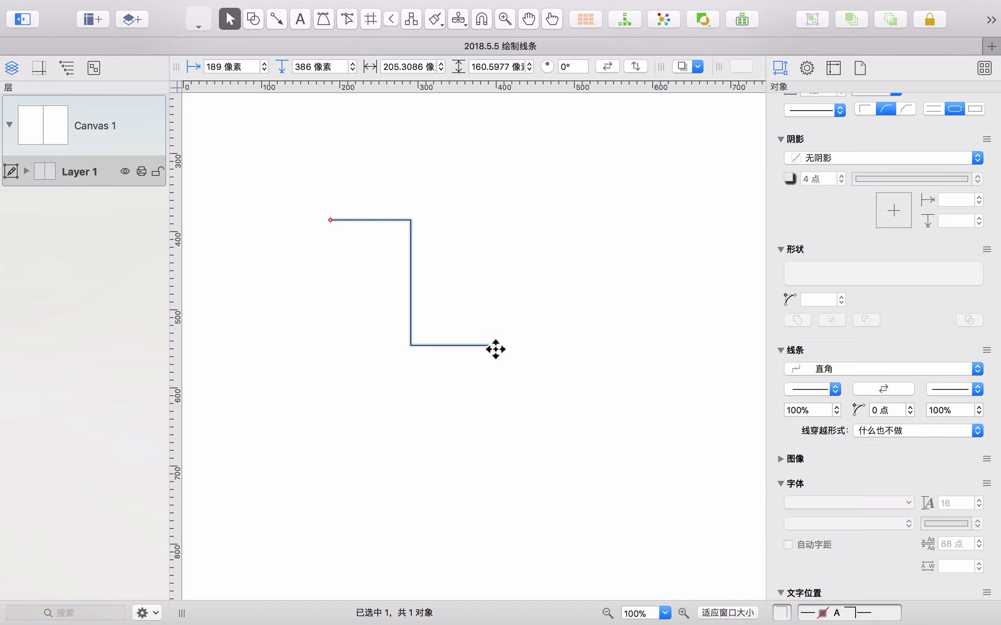
Step: Delete the orthogonal line and set the Line tool's type to 贝塞尔曲面 (Bézier)
key("BackSpace")
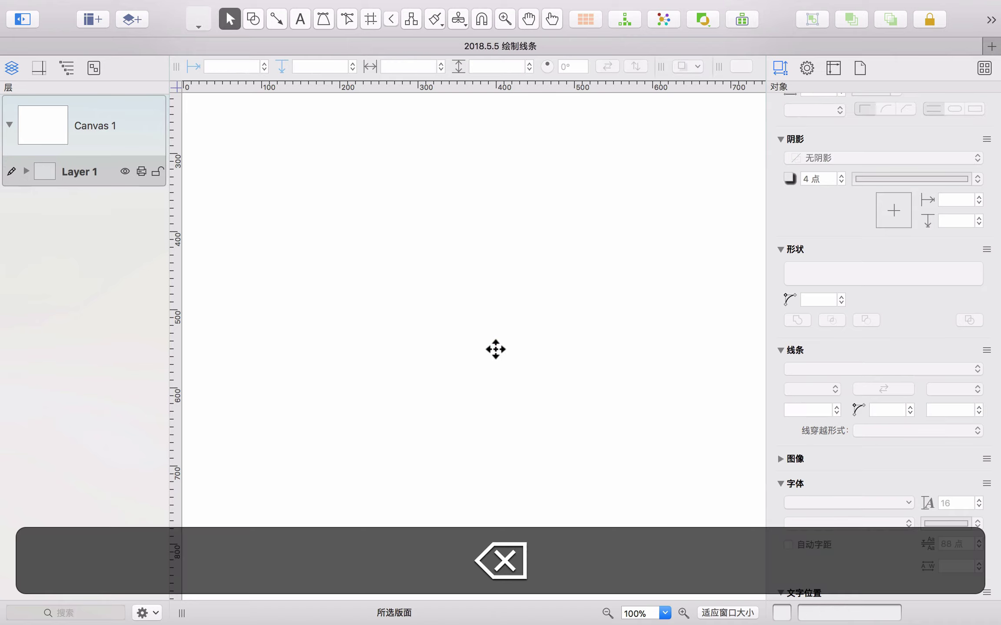
key("c")
left_click(866, 364)
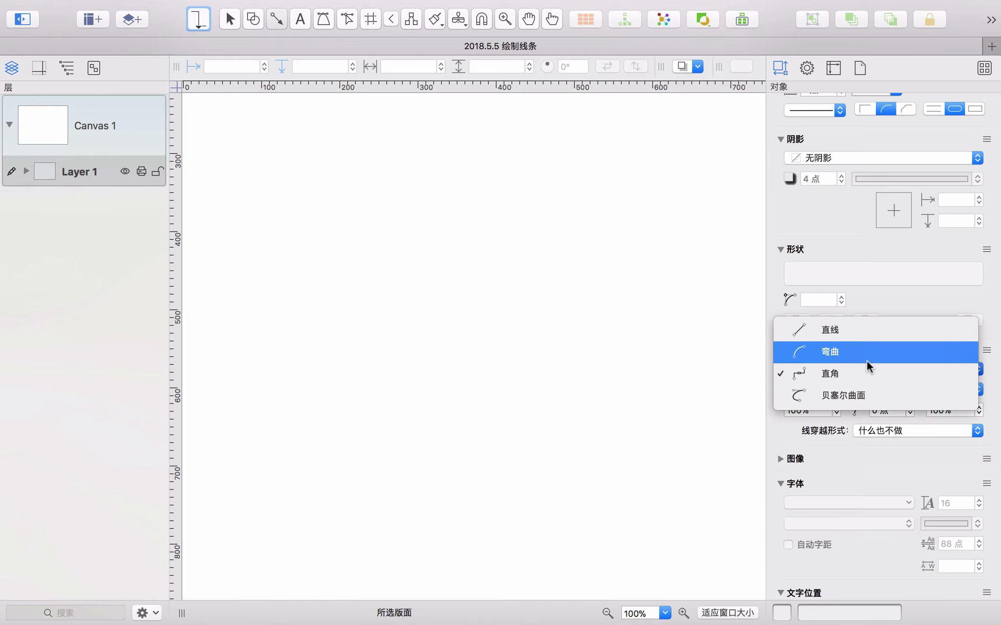
left_click(867, 395)
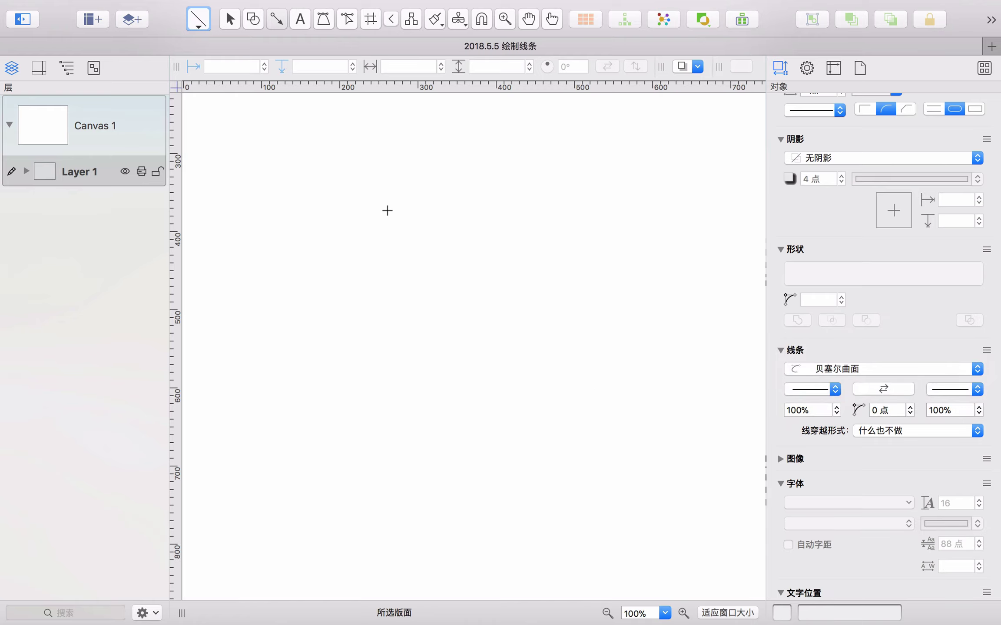
Step: Draw an open Bézier line about 430 by 268 px that mixes straight segments with curves shaped by pulled-out handles
mouse_move(383, 198)
left_mouse_down()
mouse_move(511, 174)
mouse_move(518, 161)
mouse_move(524, 186)
mouse_move(481, 156)
mouse_move(521, 174)
mouse_move(458, 181)
mouse_move(528, 164)
left_mouse_up()
left_click(528, 165)
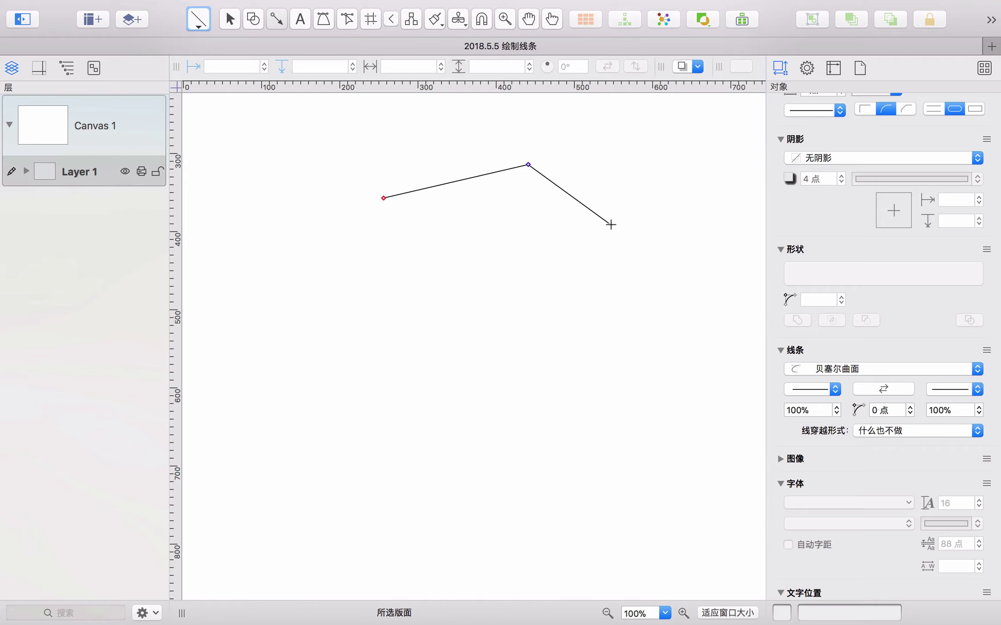
left_click_drag(610, 224, 582, 256)
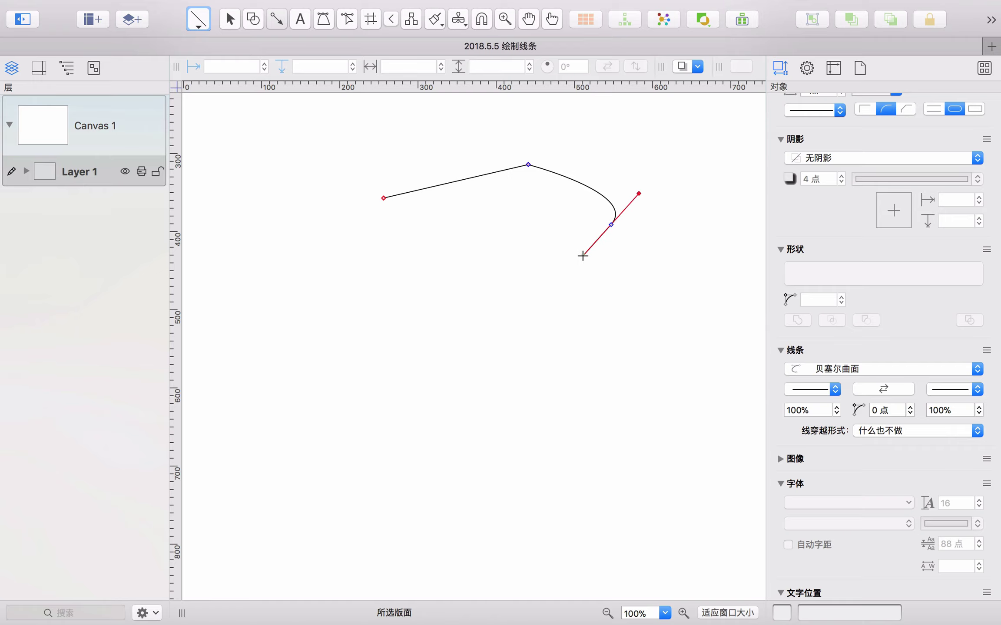
left_click_drag(582, 256, 582, 260)
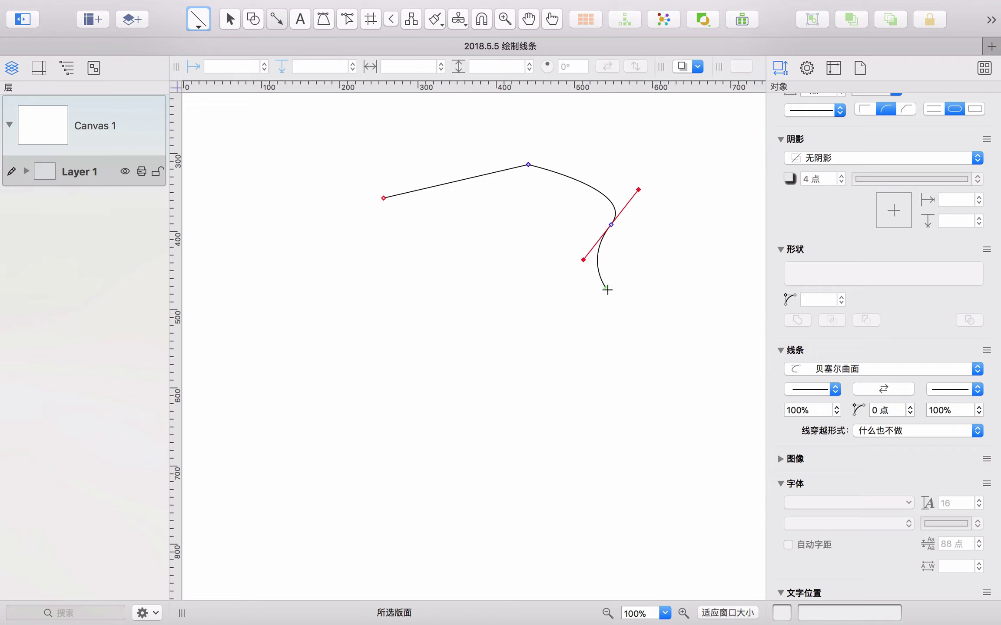
left_click(627, 307)
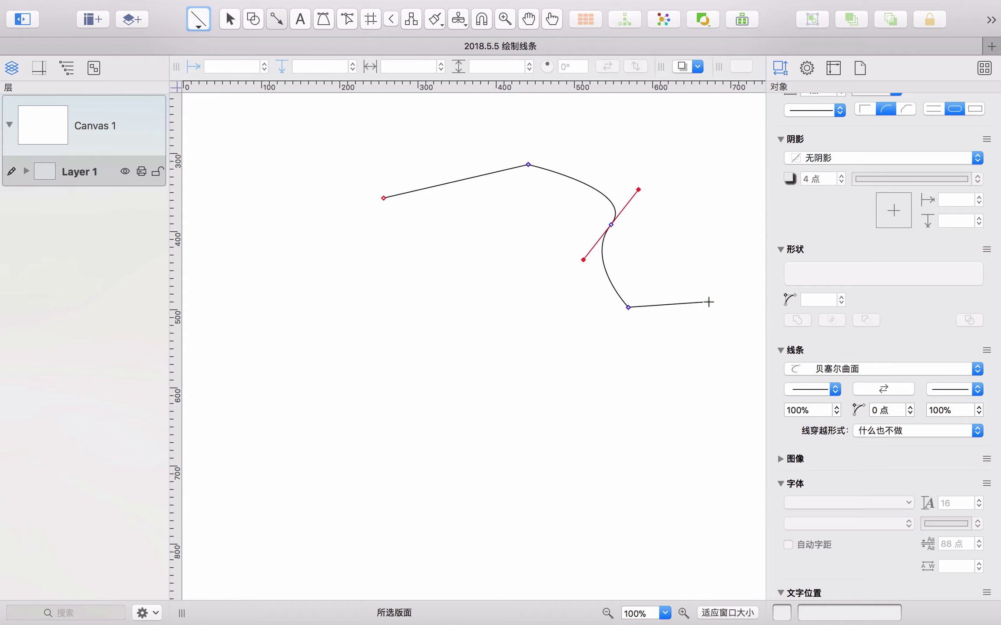
left_click(708, 302)
left_click_drag(678, 369, 608, 341)
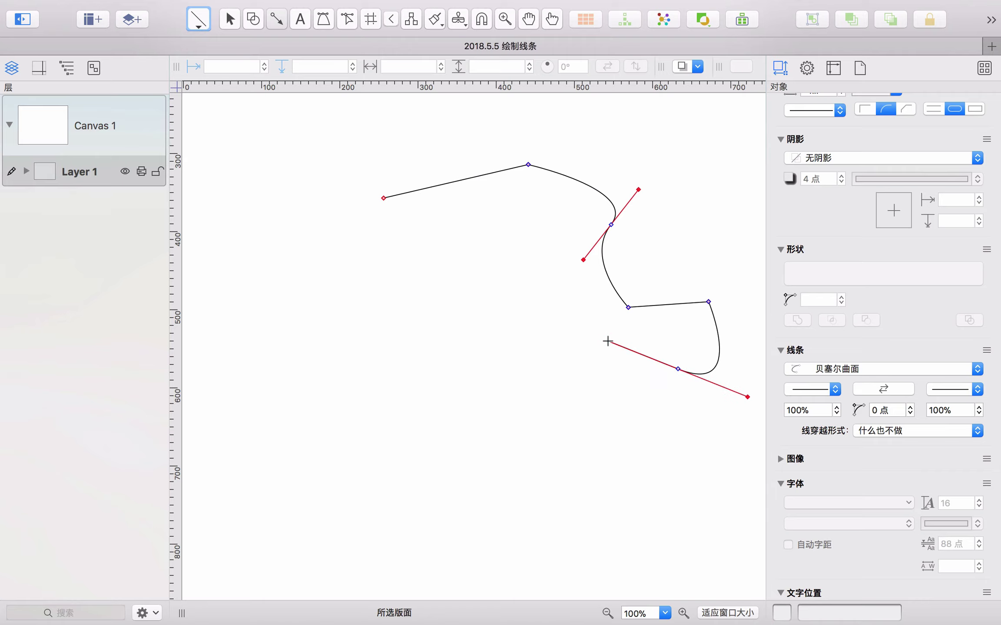
double_click(608, 341)
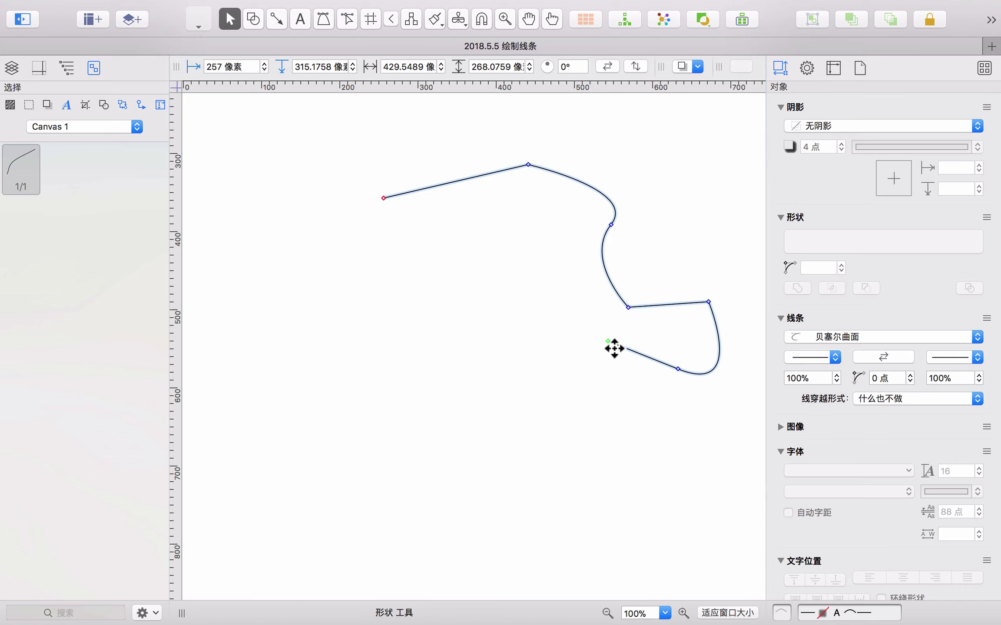
Step: Delete the Bézier line and place three equal rectangles, one centred above the other two
key("BackSpace")
key("s")
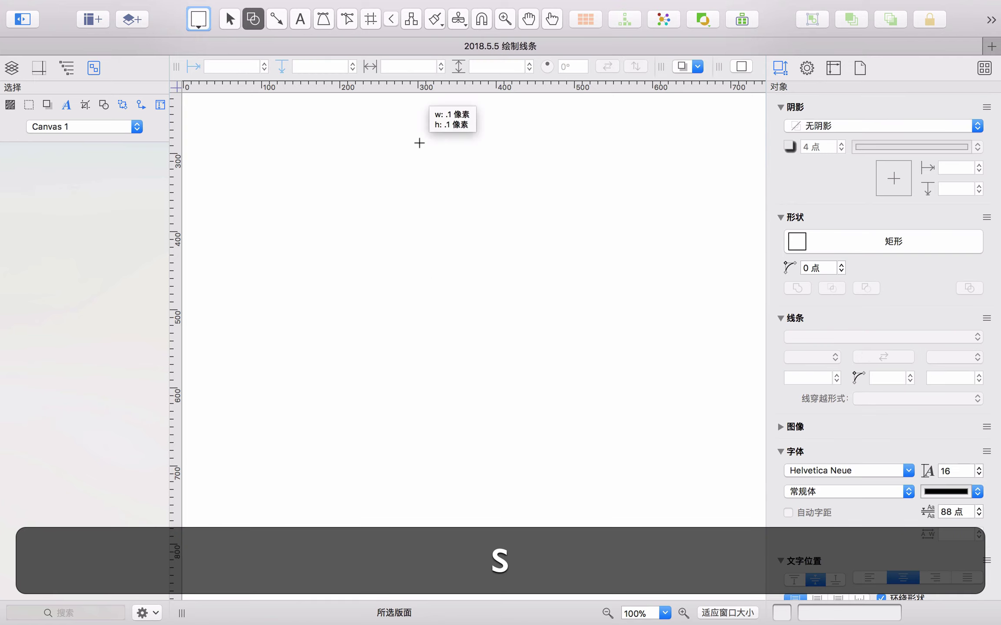
left_click_drag(419, 143, 583, 334)
key("v")
Step: Connect the upper rectangle to the lower-left one, and the lower-right rectangle to the upper one, with lines
key("c")
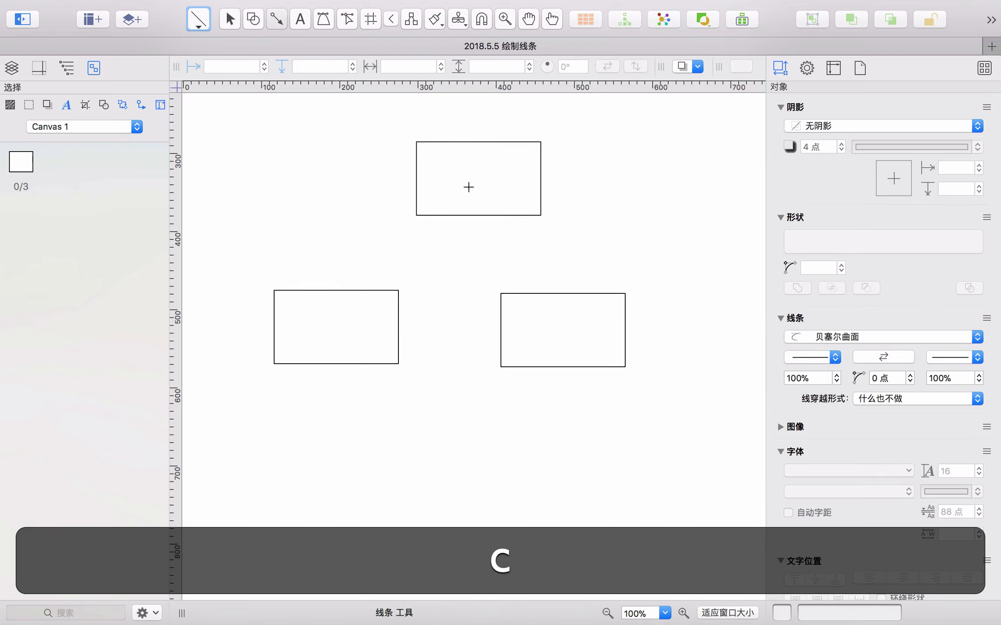
left_click_drag(477, 177, 334, 314)
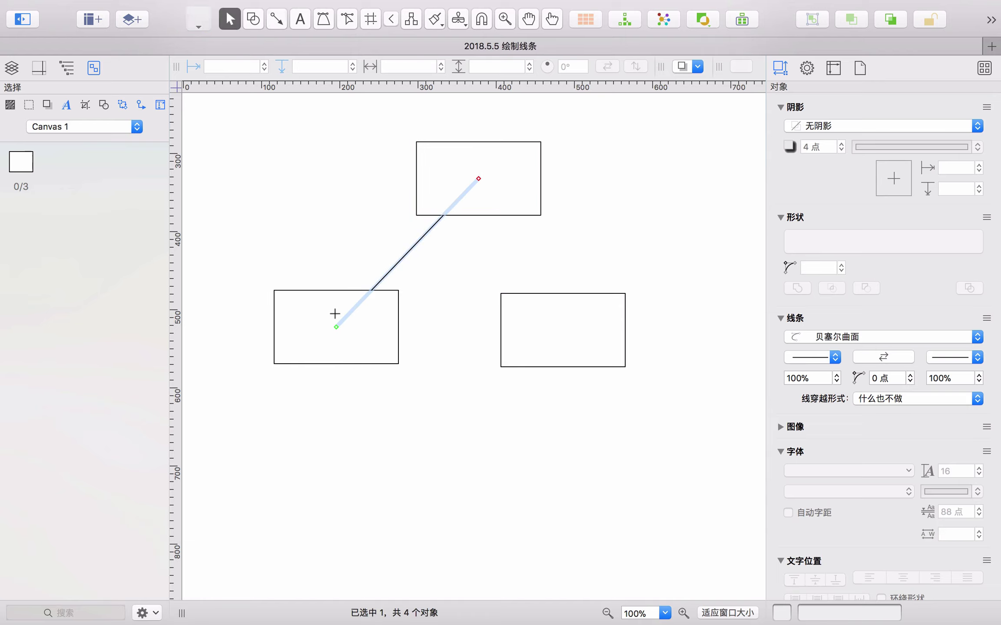
key("c")
left_click_drag(559, 328, 498, 202)
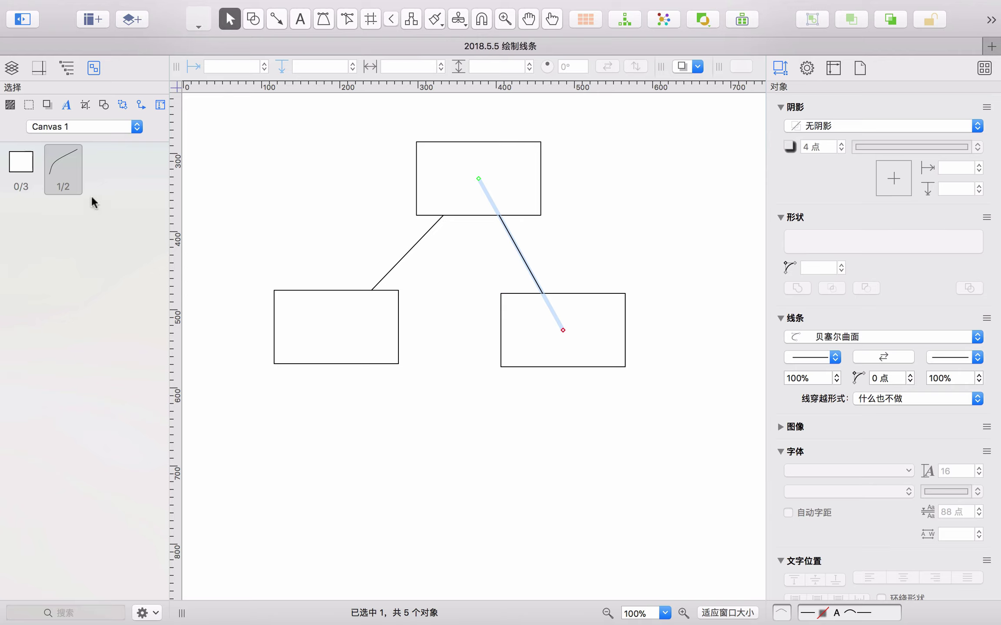
Step: Set both connecting lines to the 直线 (straight) type and give their end points the 实心箭头 (solid arrow) head
left_click(63, 168)
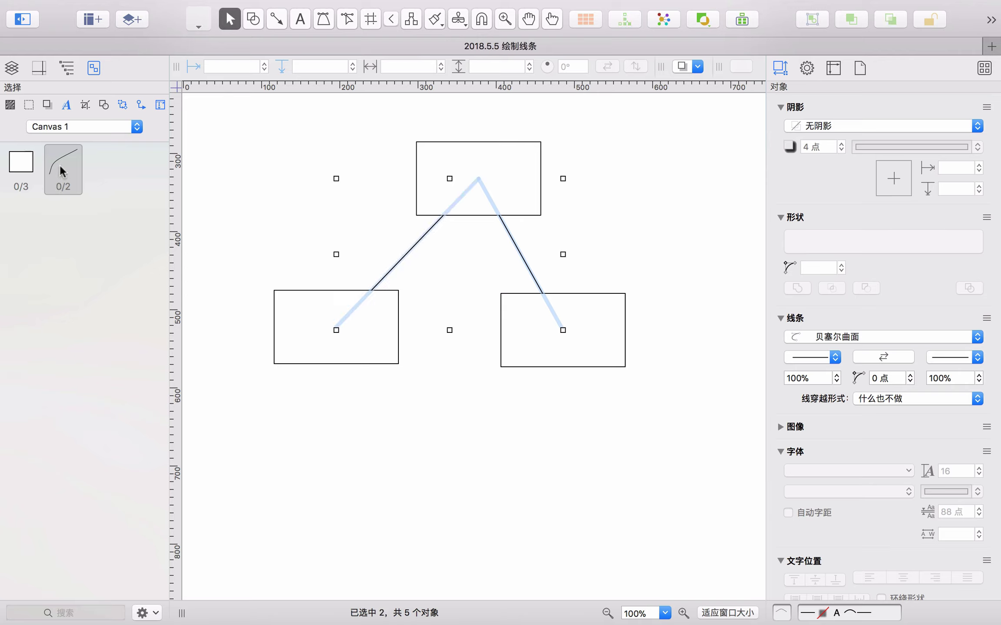
left_click(883, 335)
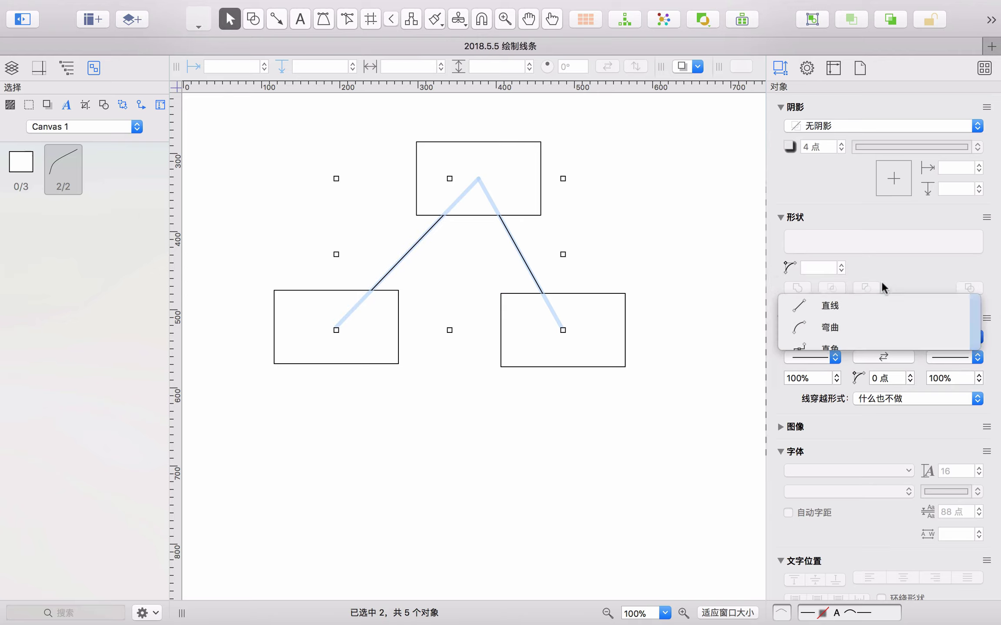
left_click(895, 306)
left_click(977, 357)
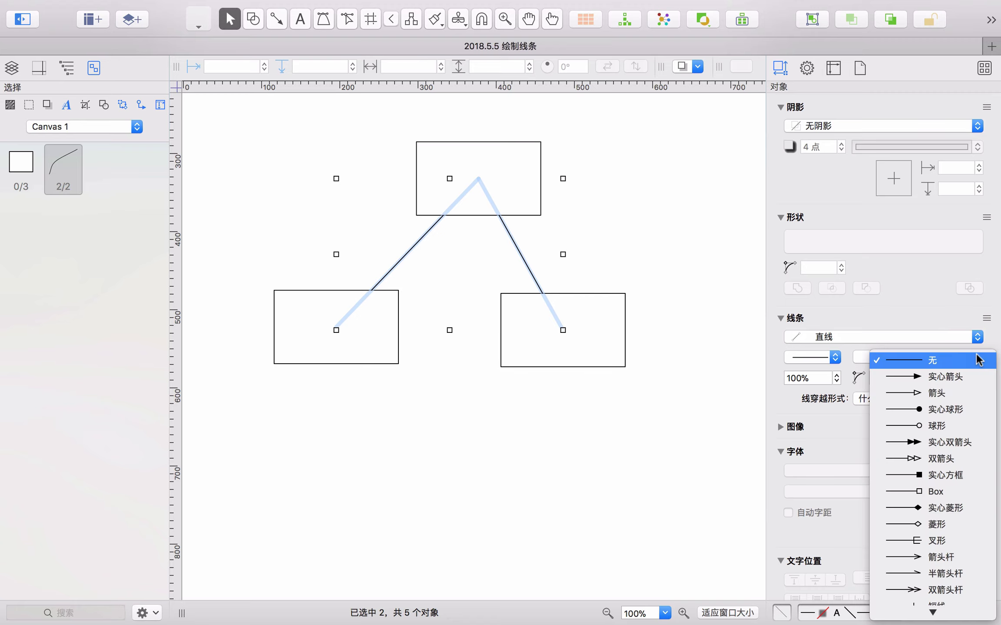
left_click(948, 377)
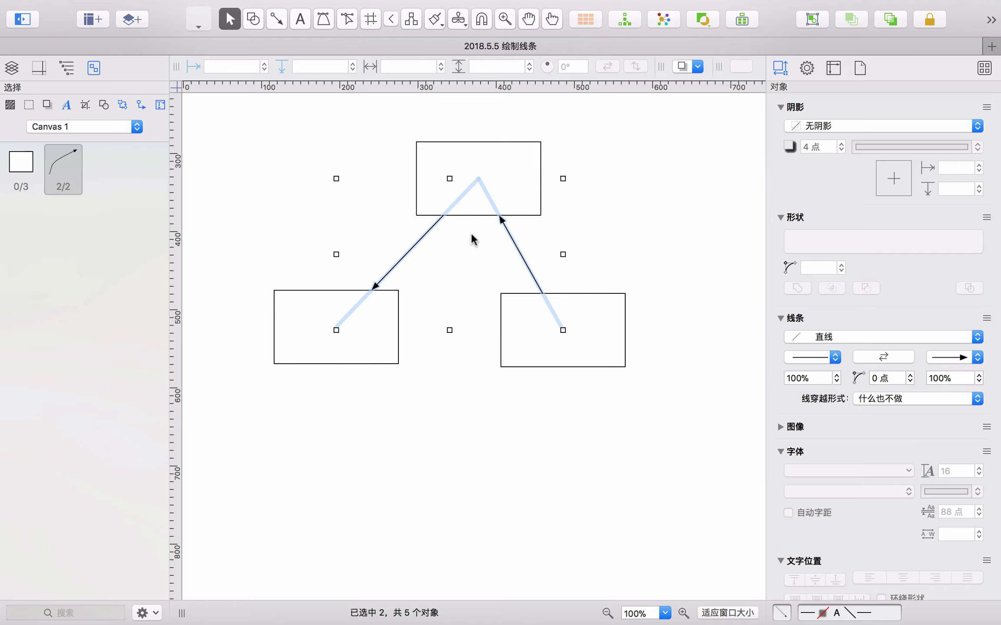
left_click(649, 222)
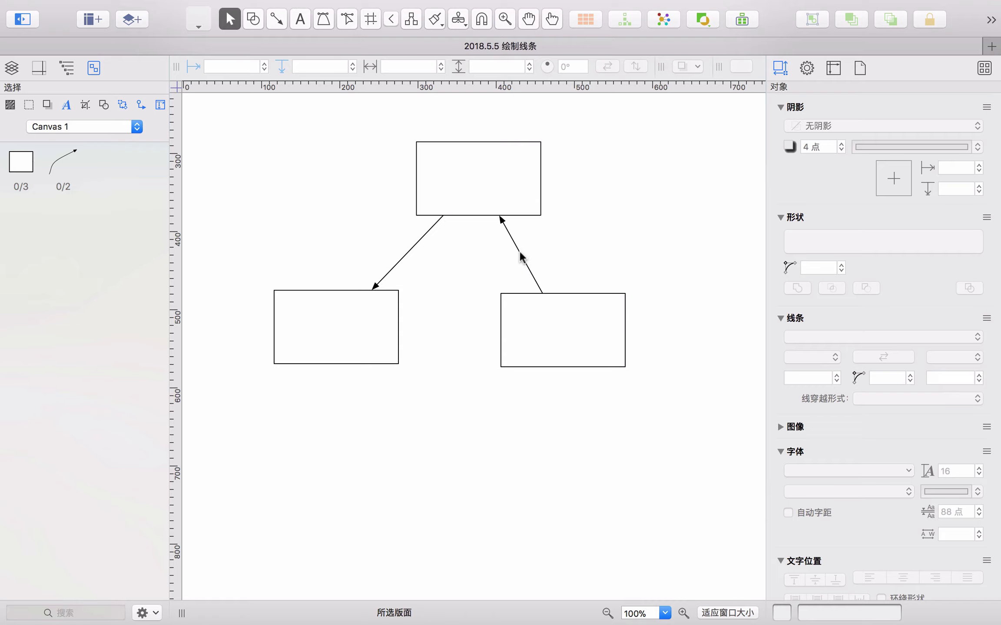
left_click(520, 253)
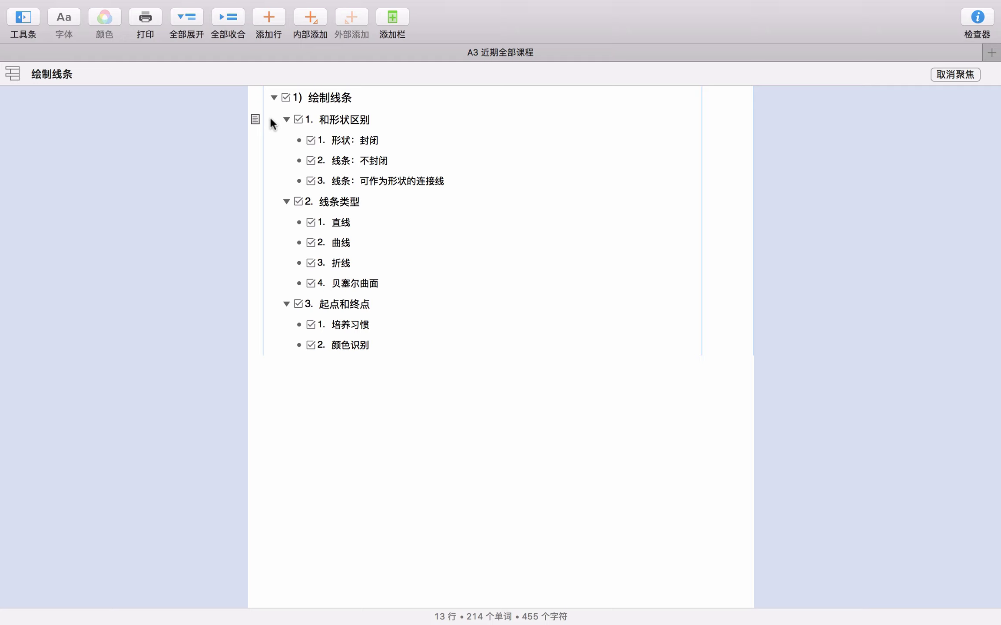
Step: Switch to the A3 近期全部课程 outline and review the 绘制线条 entries on shape differences, line types, and start and end points
left_click(279, 141)
left_click(280, 161)
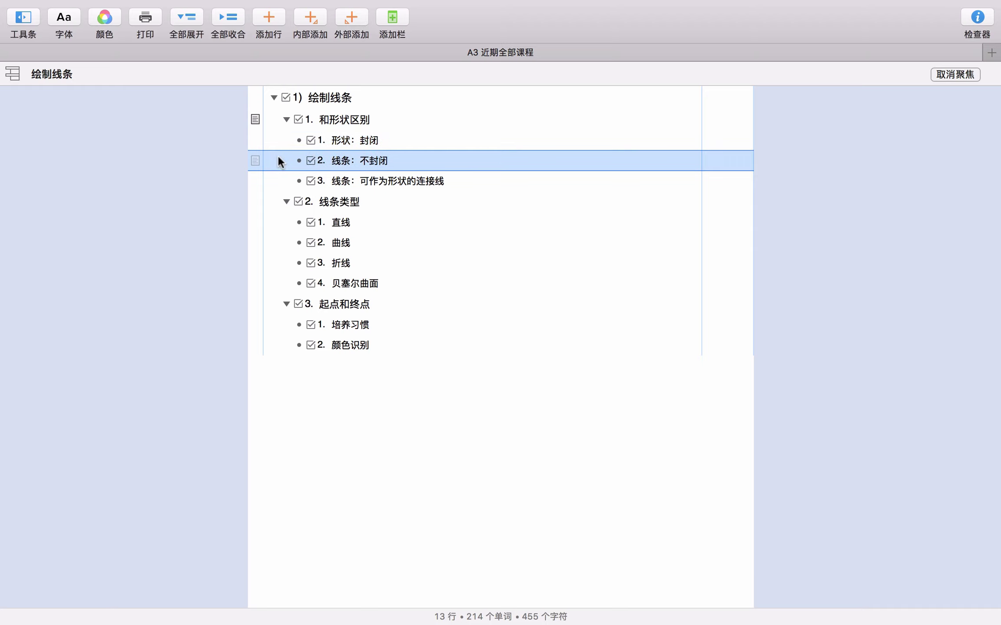
left_click(277, 178)
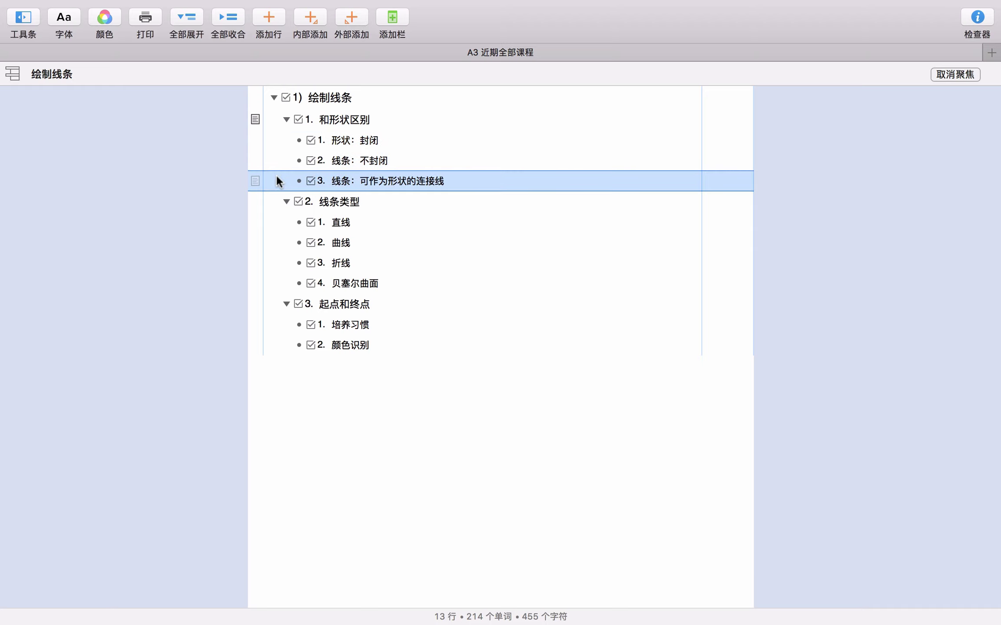
left_click(267, 204)
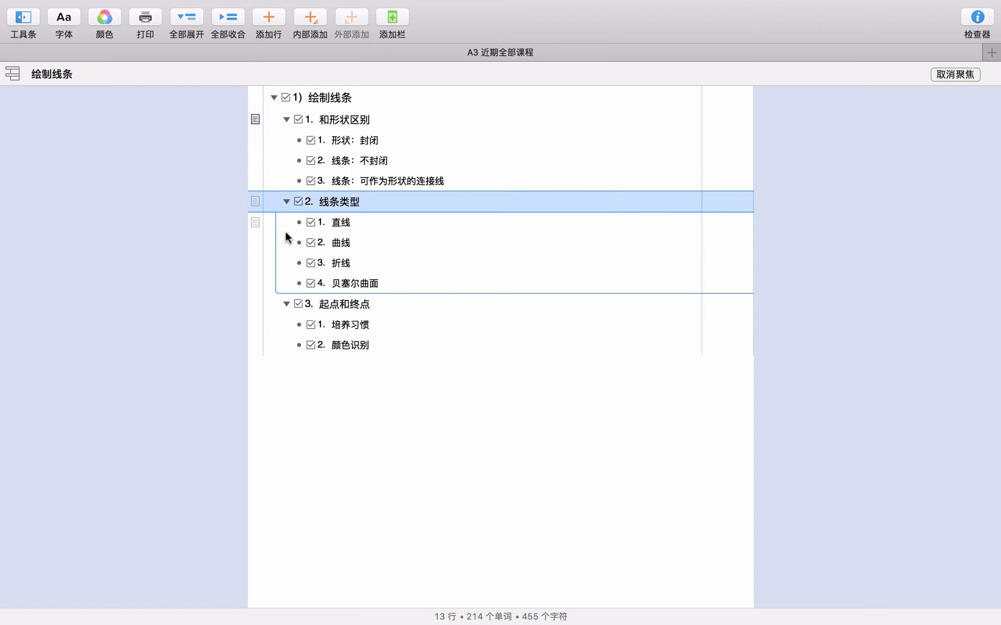
left_click(284, 286)
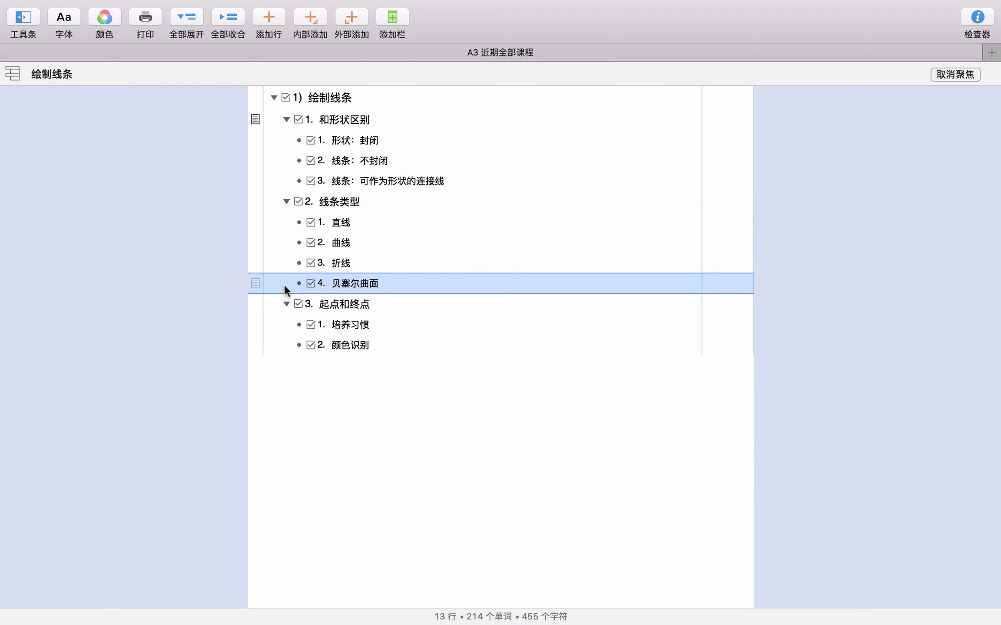
left_click(267, 303)
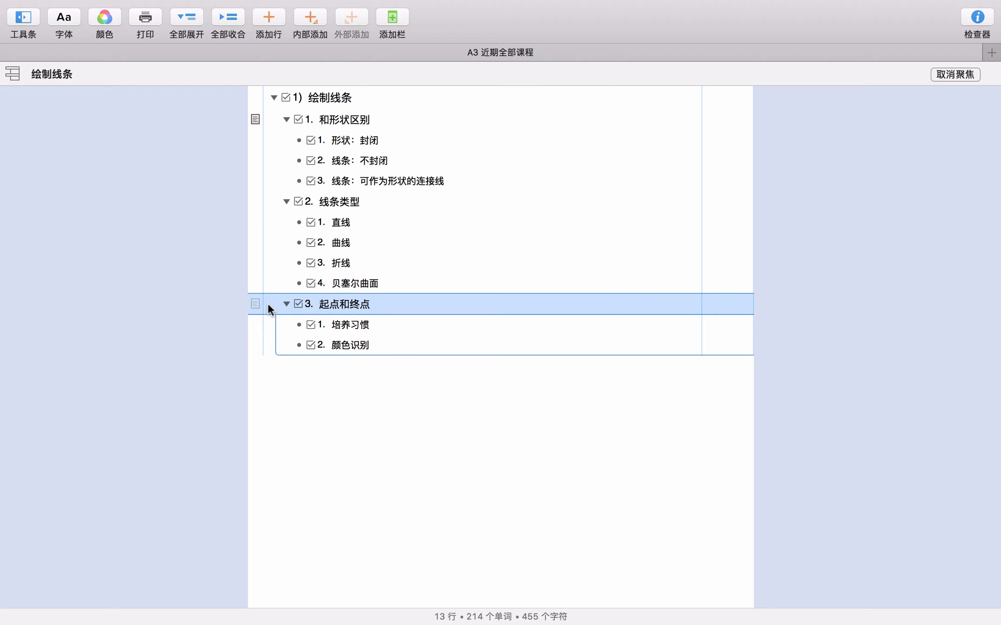